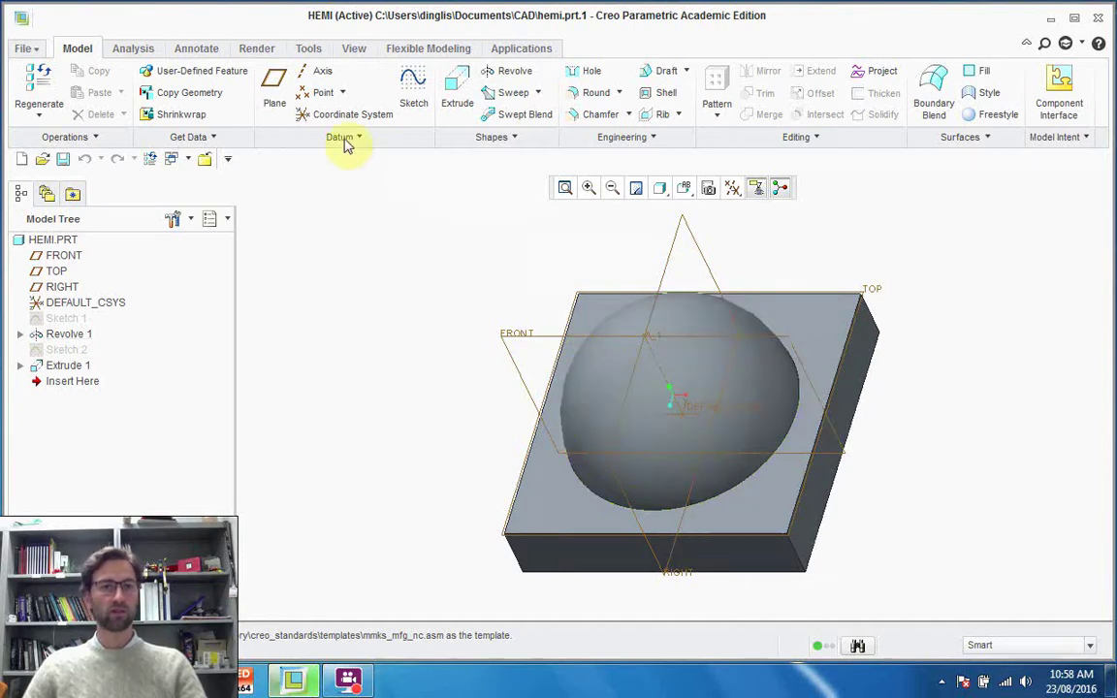
Step: Create a new NC Assembly manufacturing model named hemi5, since hemi4 was already taken
left_click(26, 51)
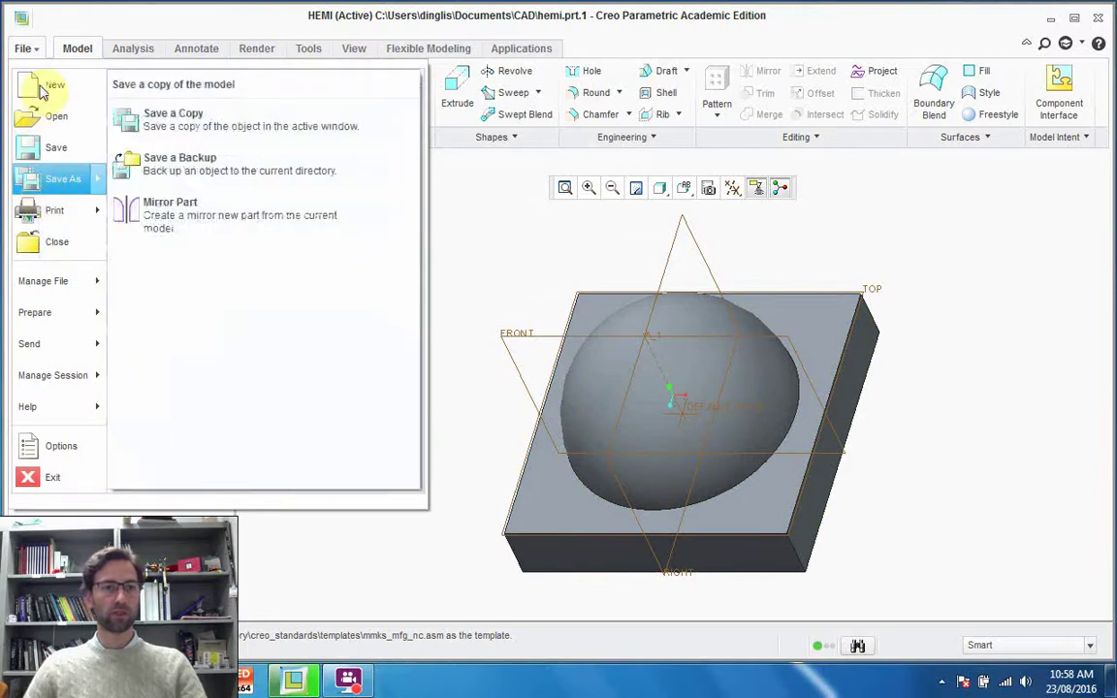
left_click(42, 88)
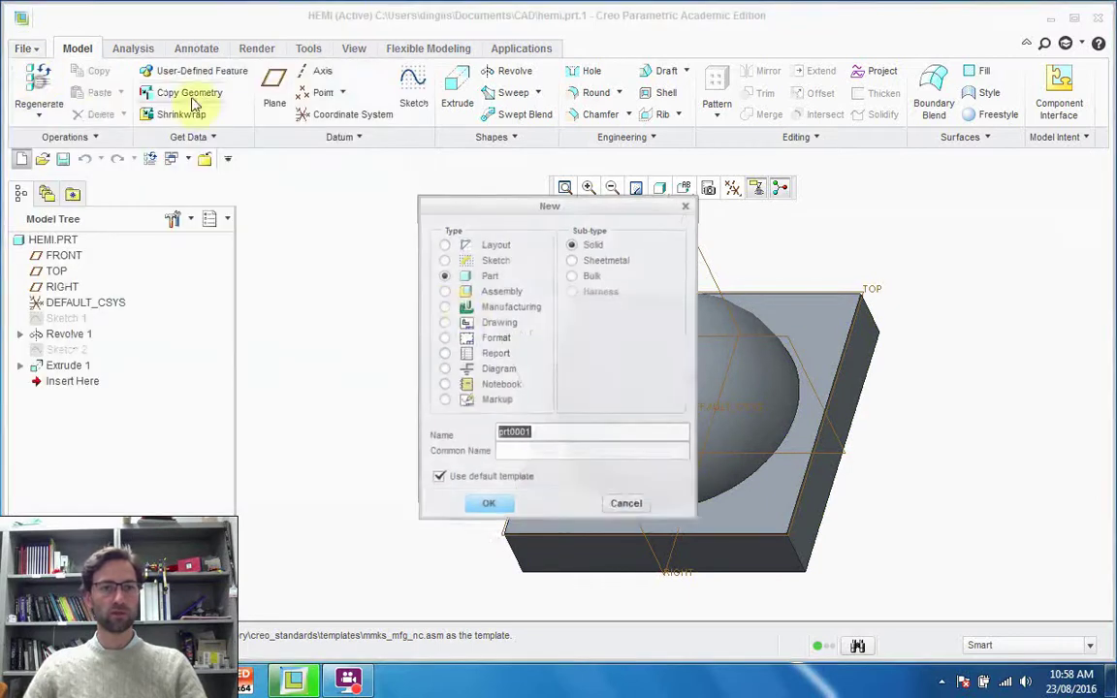
left_click(464, 307)
type("hemi4")
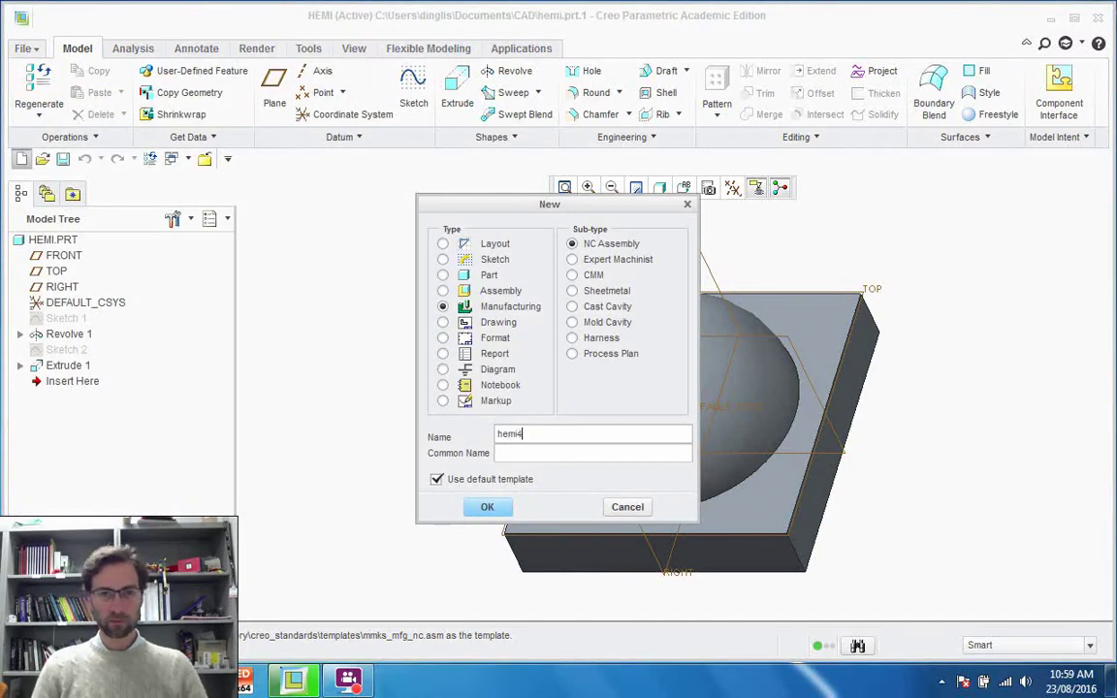
key("Return")
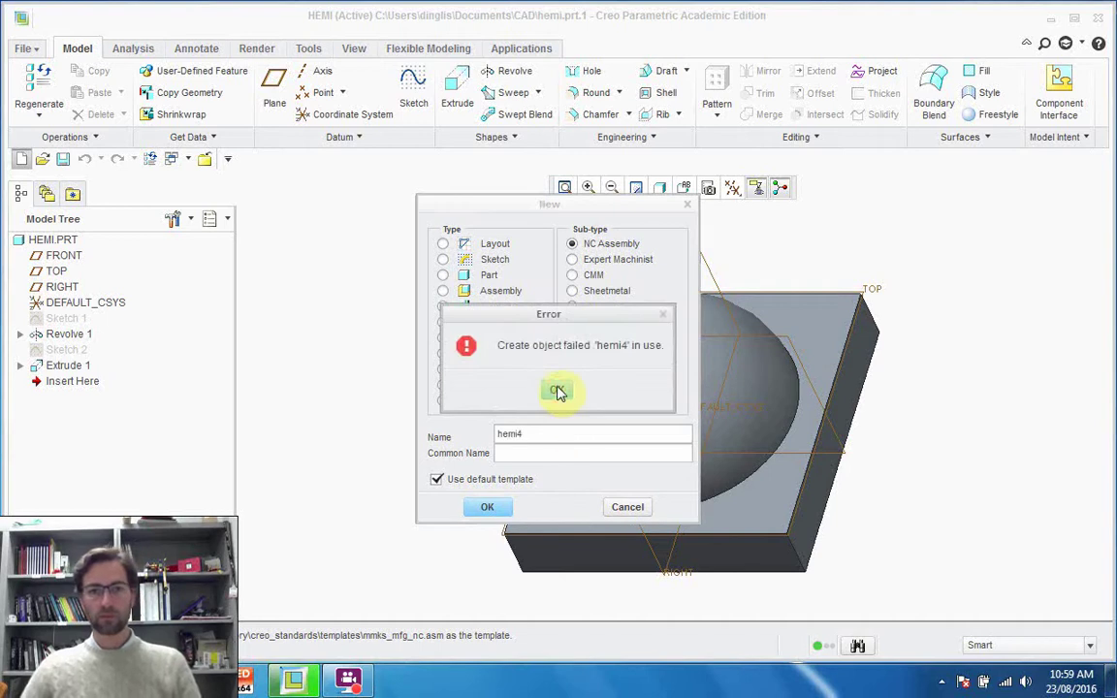
left_click(559, 389)
type("5")
key("Return")
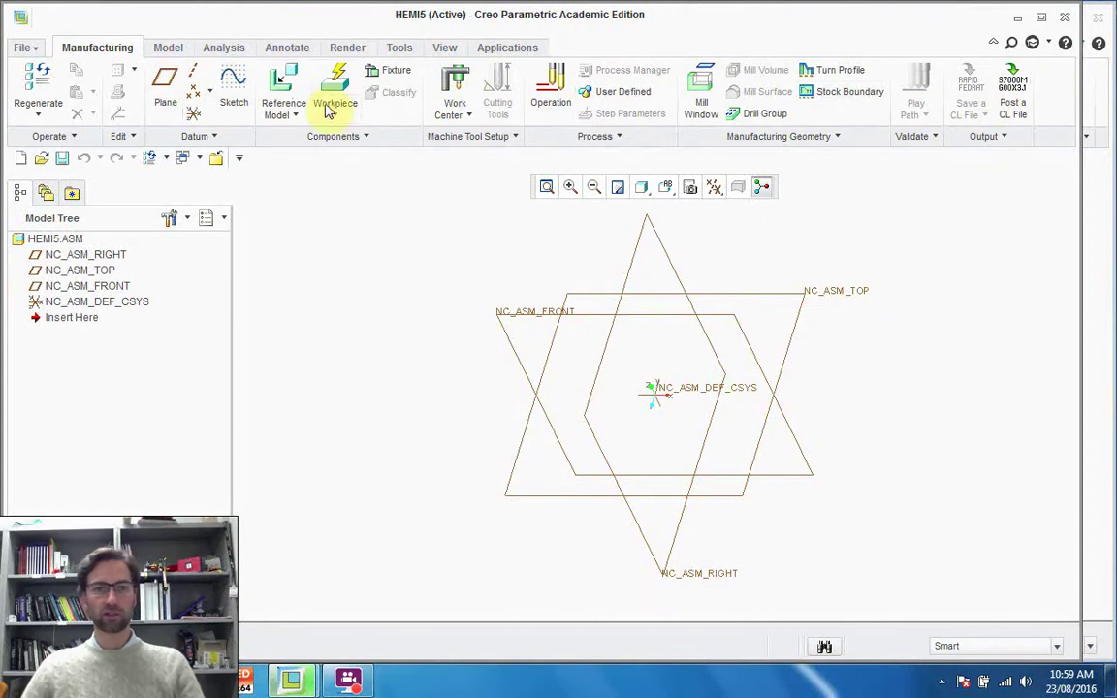
Step: Load hemi.prt as the reference model with the Default constraint and orbit to inspect it
left_click(283, 97)
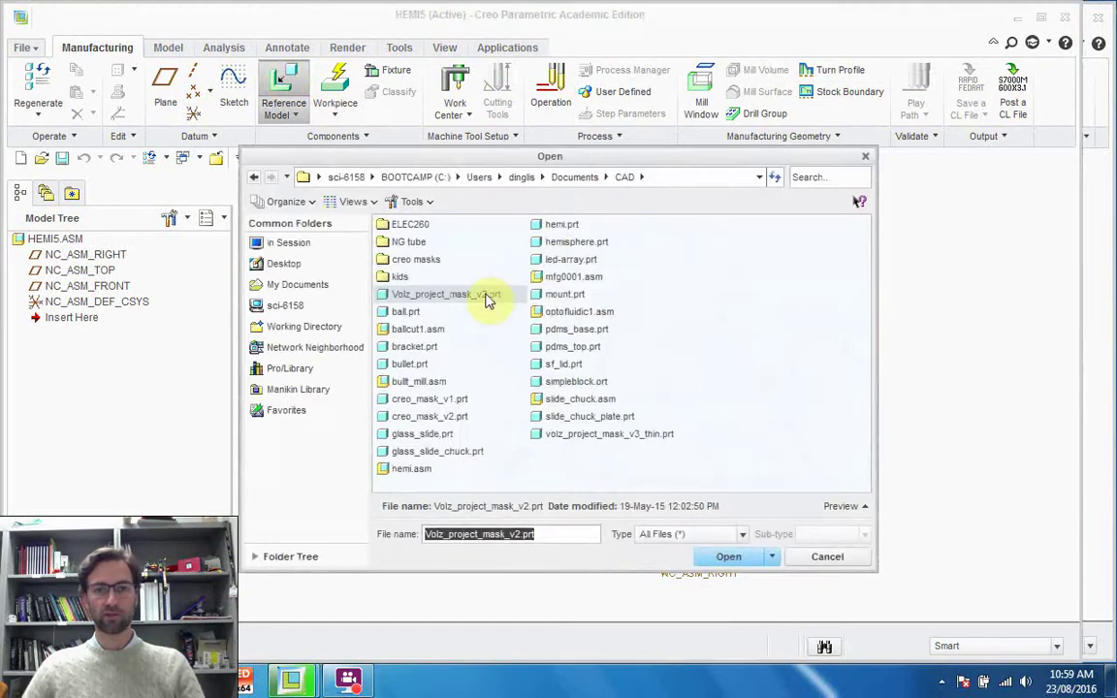
double_click(559, 226)
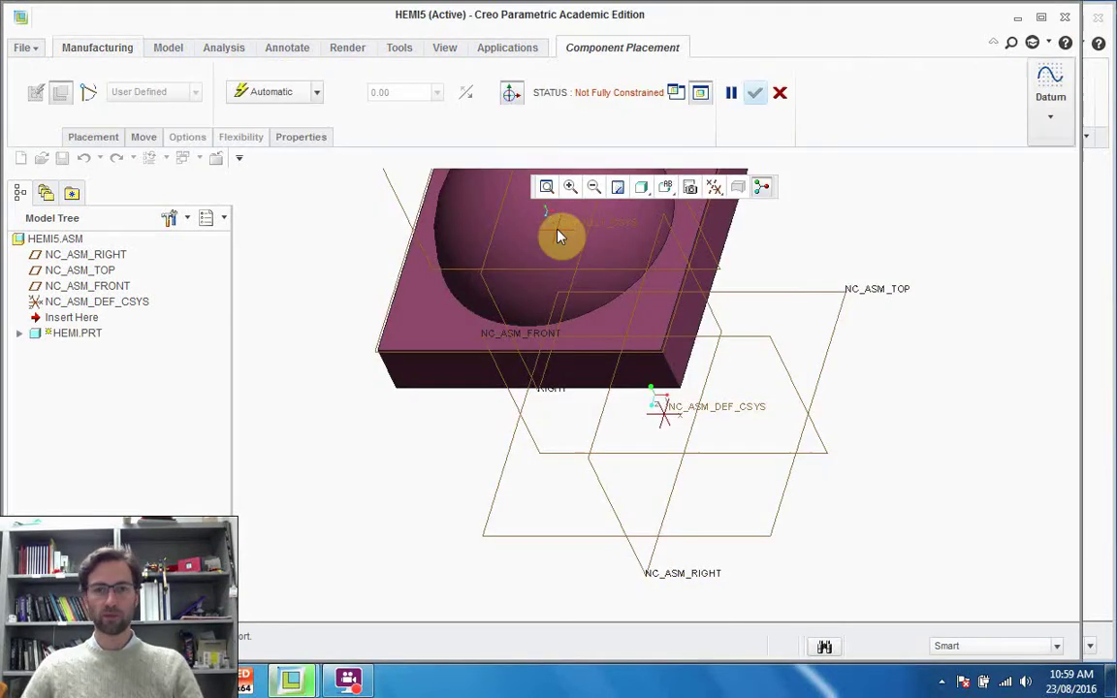
left_click(316, 94)
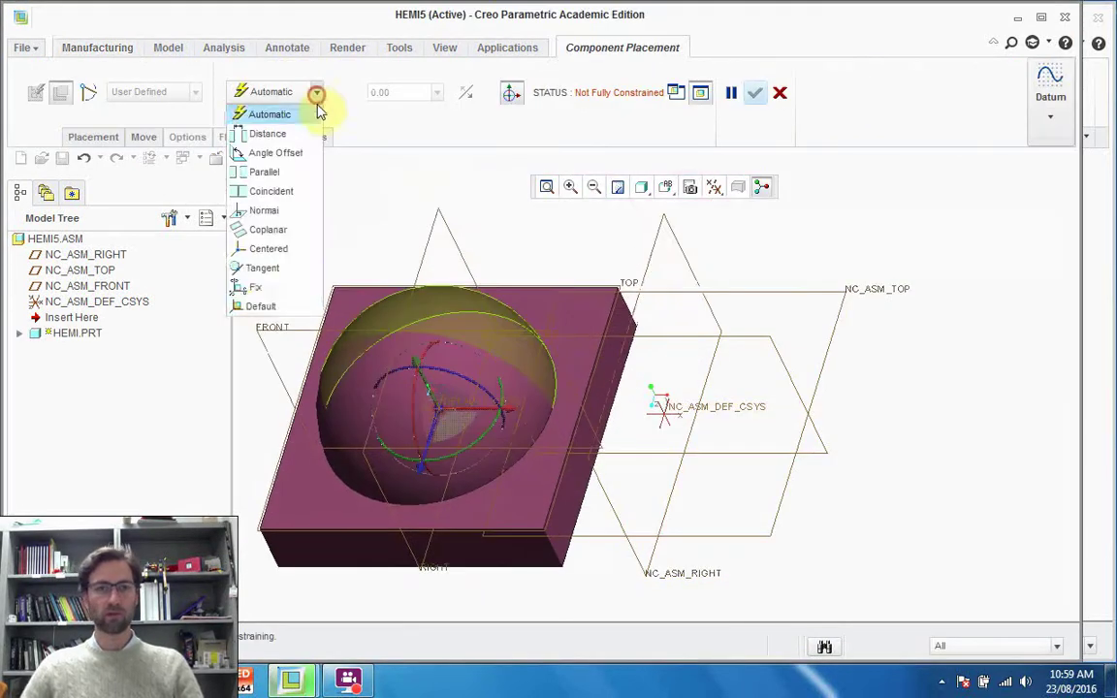
left_click(259, 306)
left_click(753, 93)
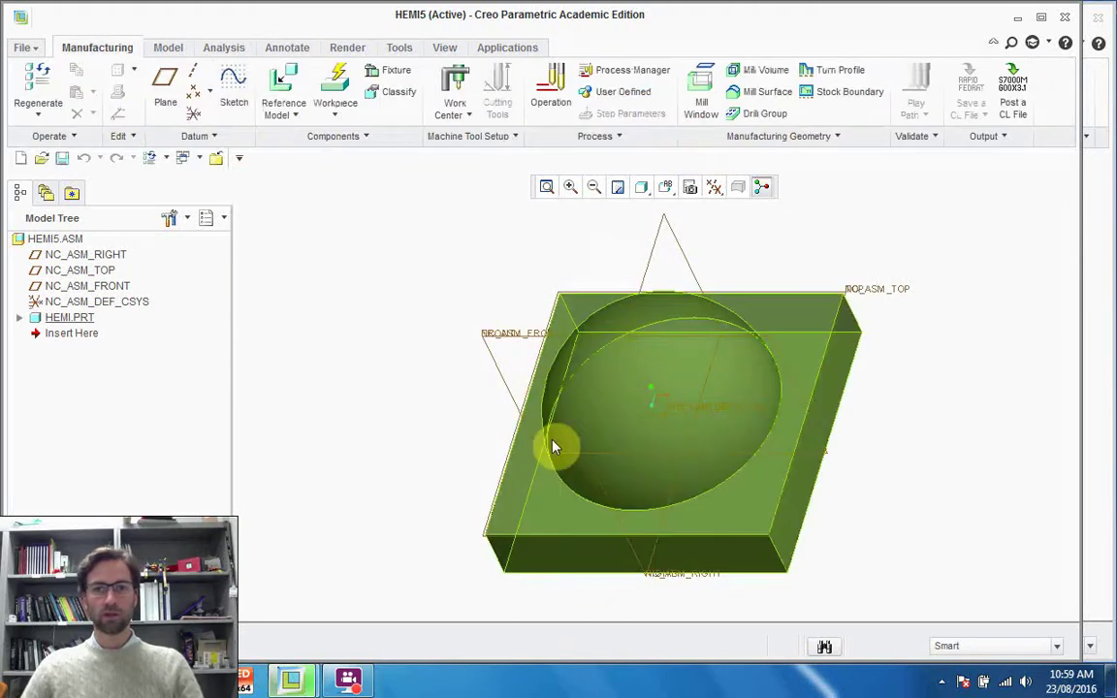
middle_click_drag(651, 392, 685, 419)
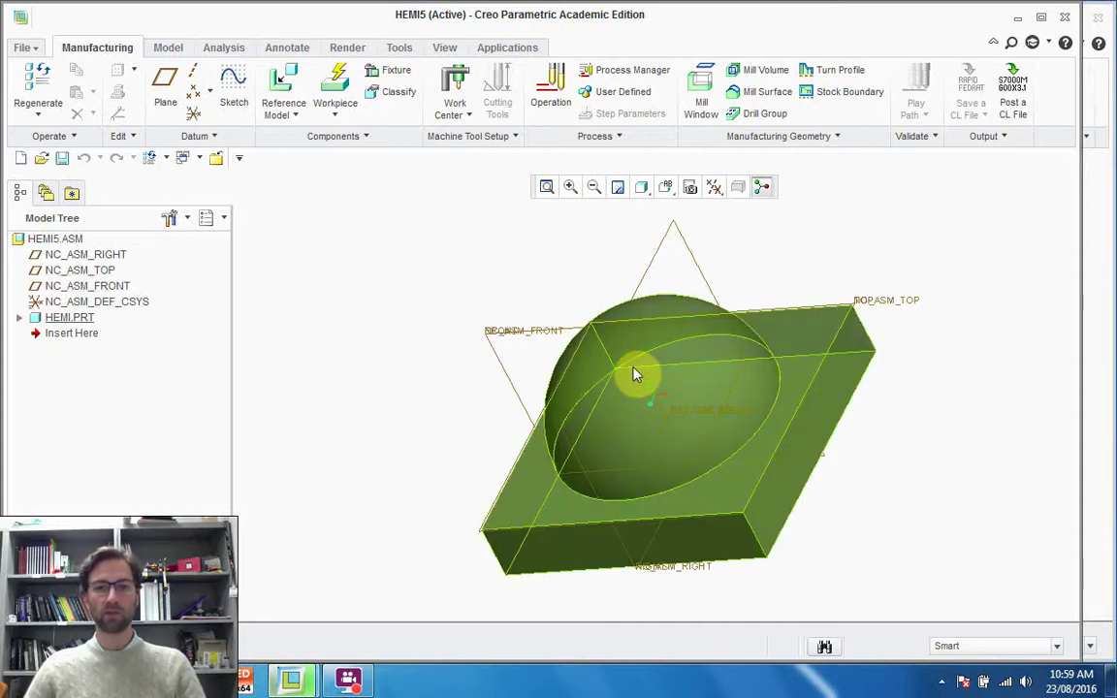
mouse_move(636, 374)
middle_mouse_down()
mouse_move(676, 363)
mouse_move(636, 357)
middle_mouse_up()
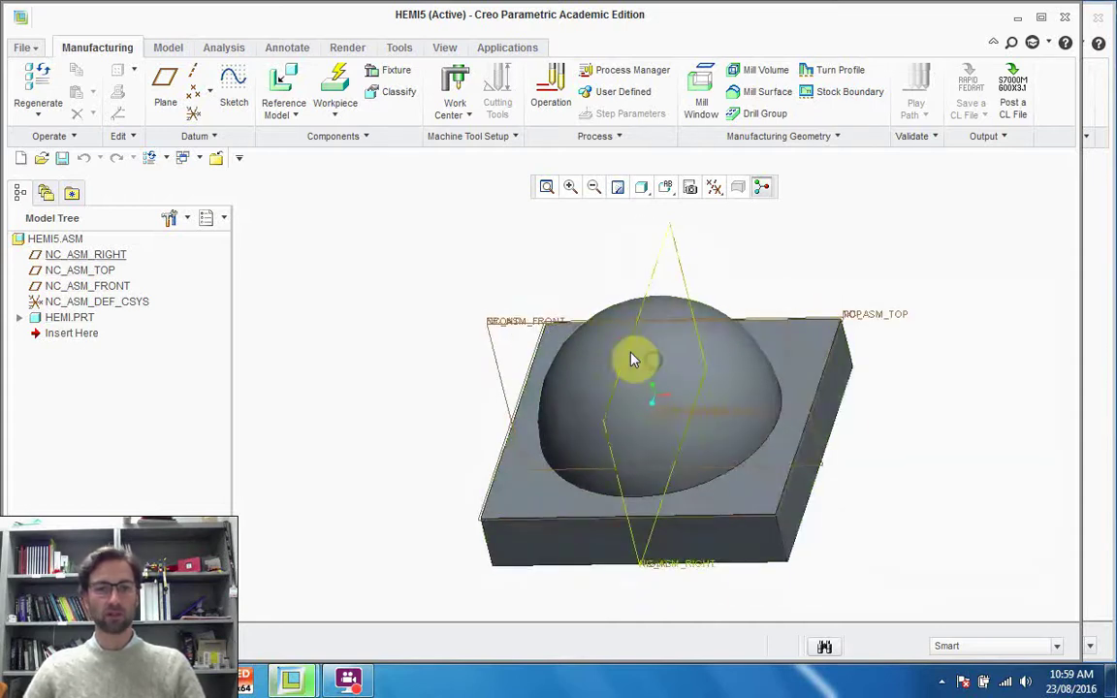
middle_click_drag(668, 405, 496, 322)
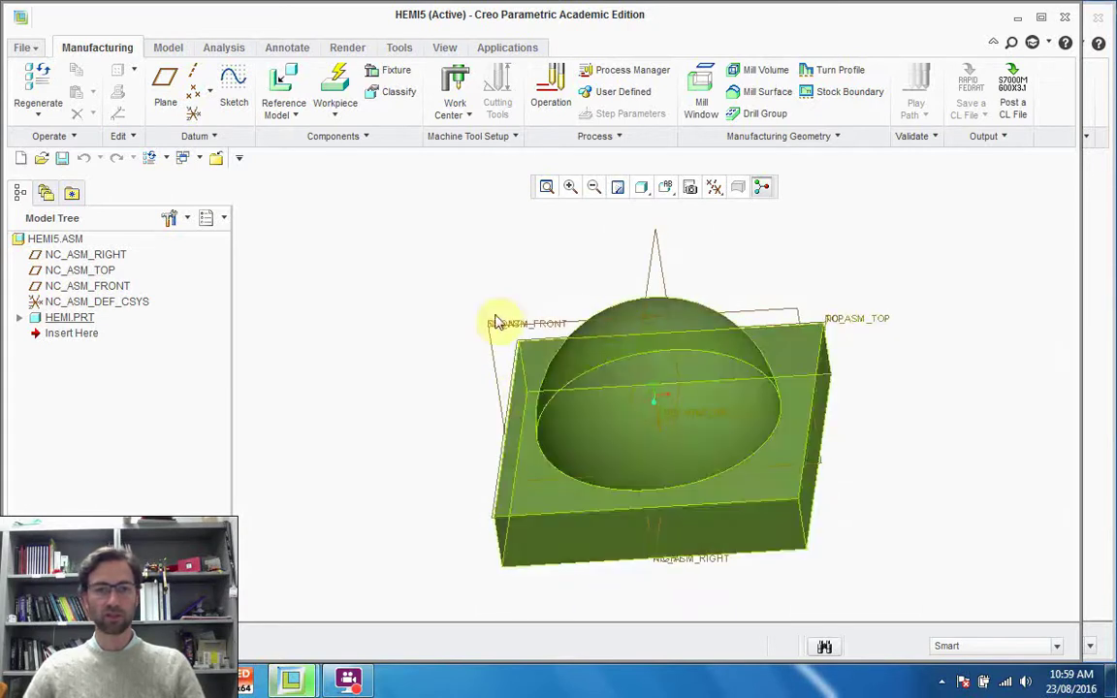
Step: Create coordinate system ACS0 from NC_ASM_DEF_CSYS with offsets X -25, Y -25, Z 20
left_click(194, 115)
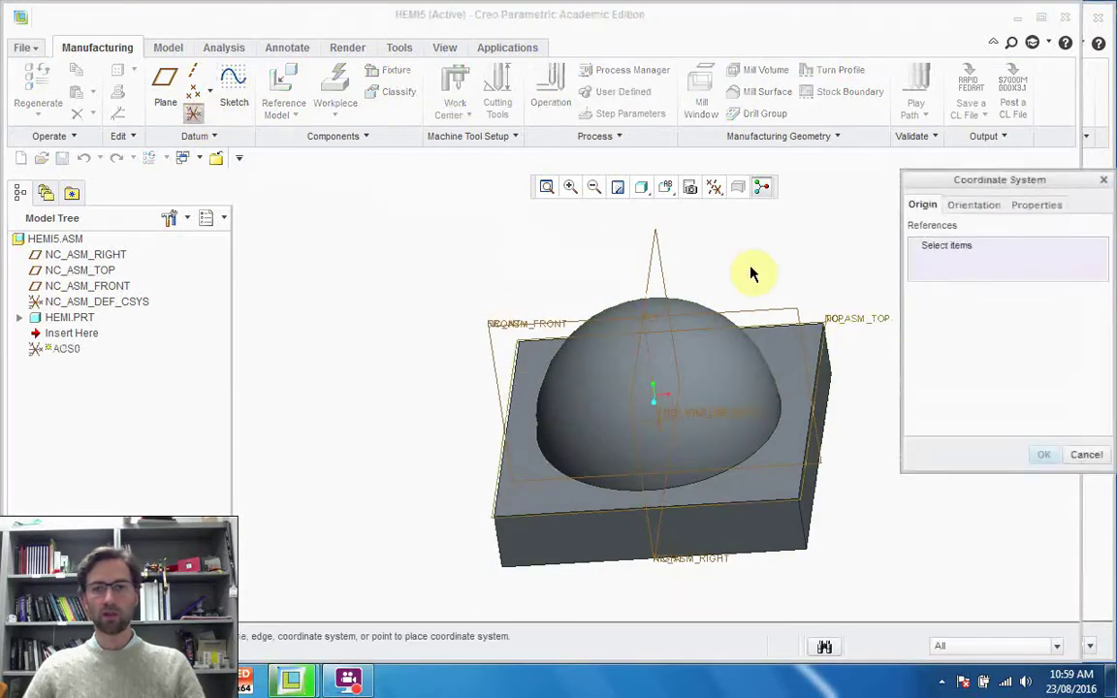
left_click(87, 304)
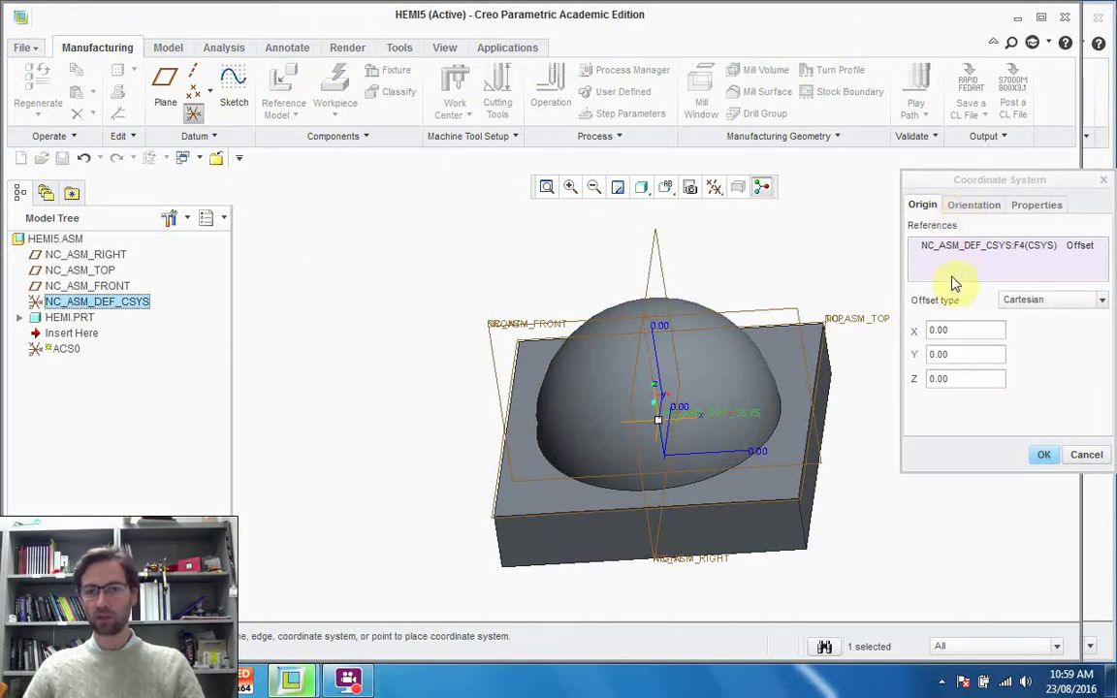
left_click(956, 329)
left_click(951, 330)
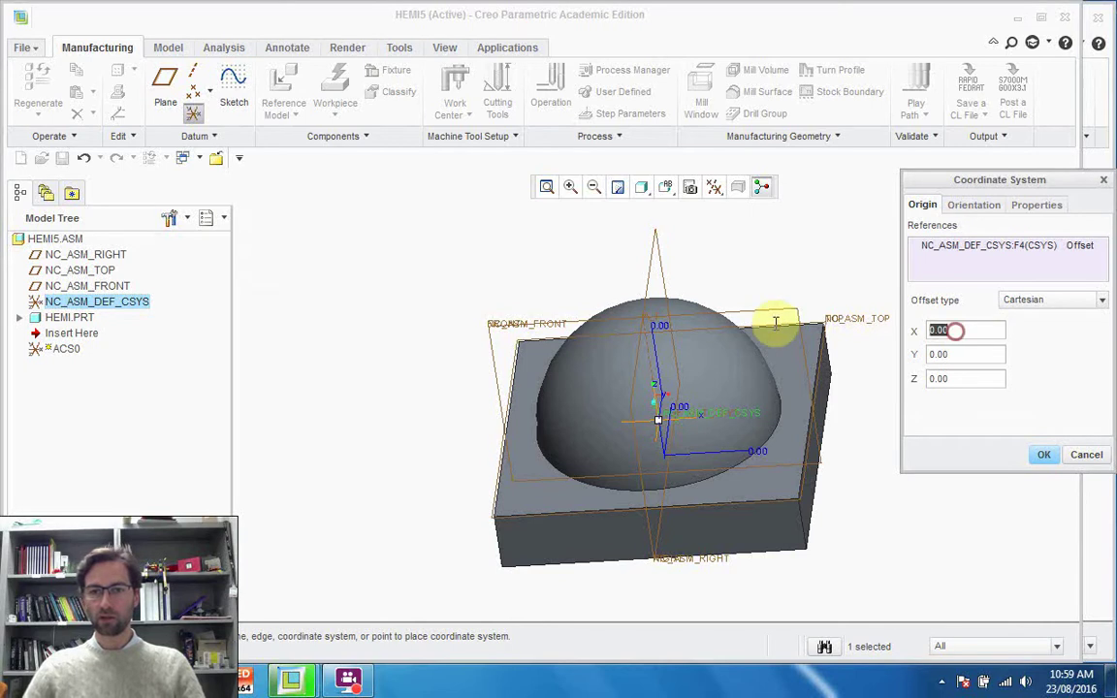
type("-25")
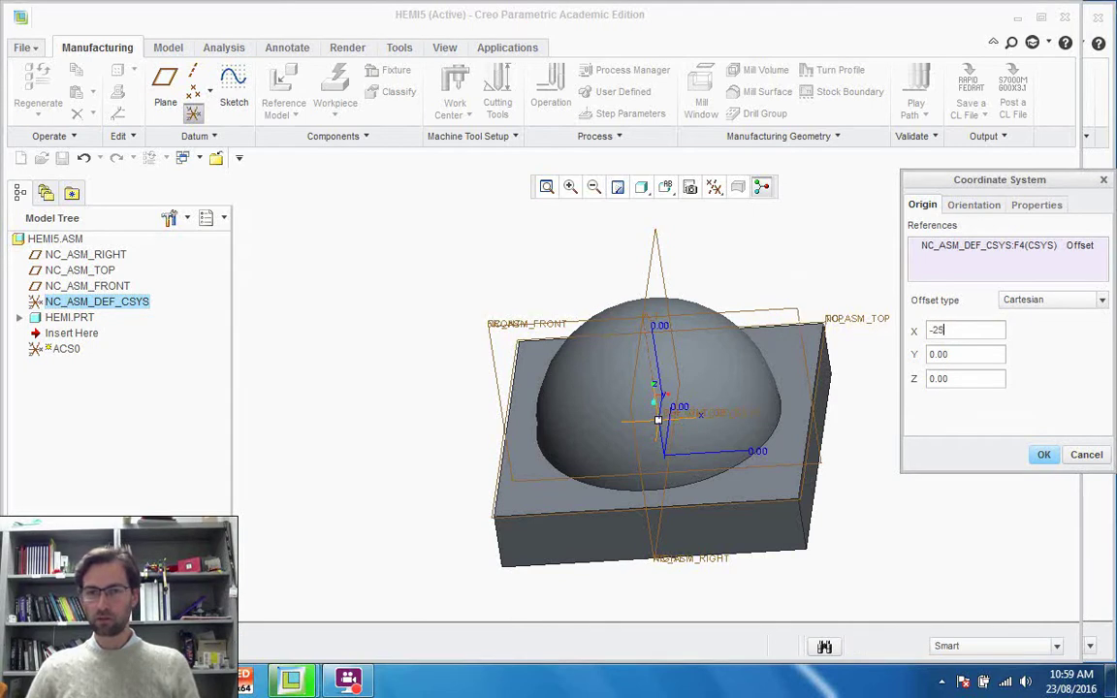
key("Tab")
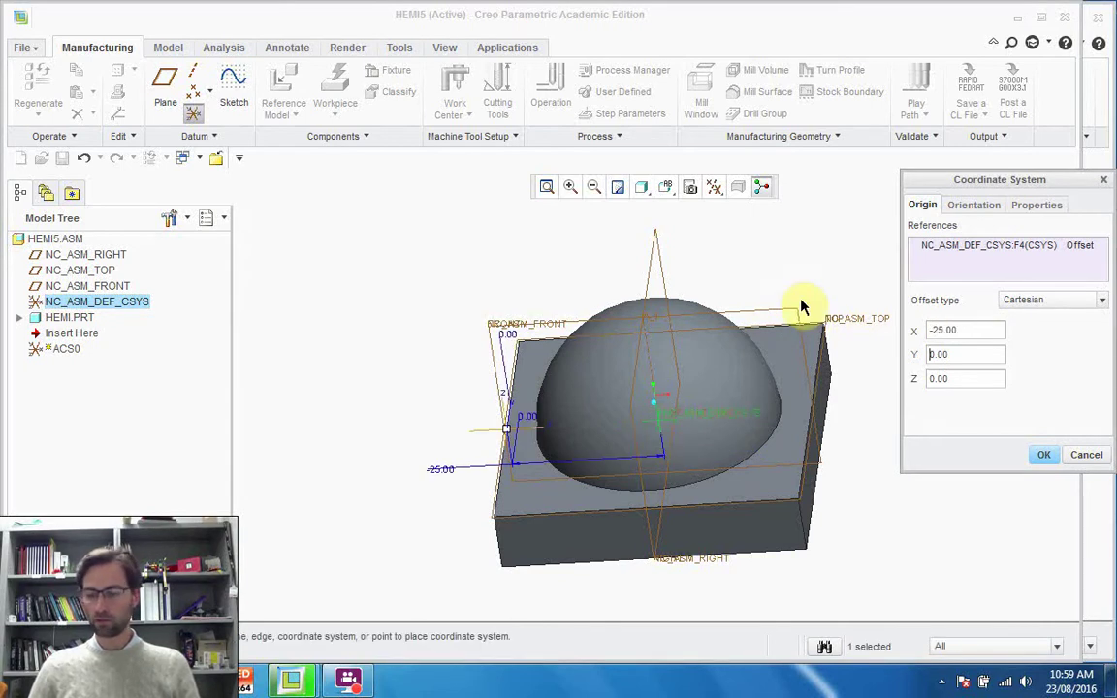
type("-25")
key("Tab")
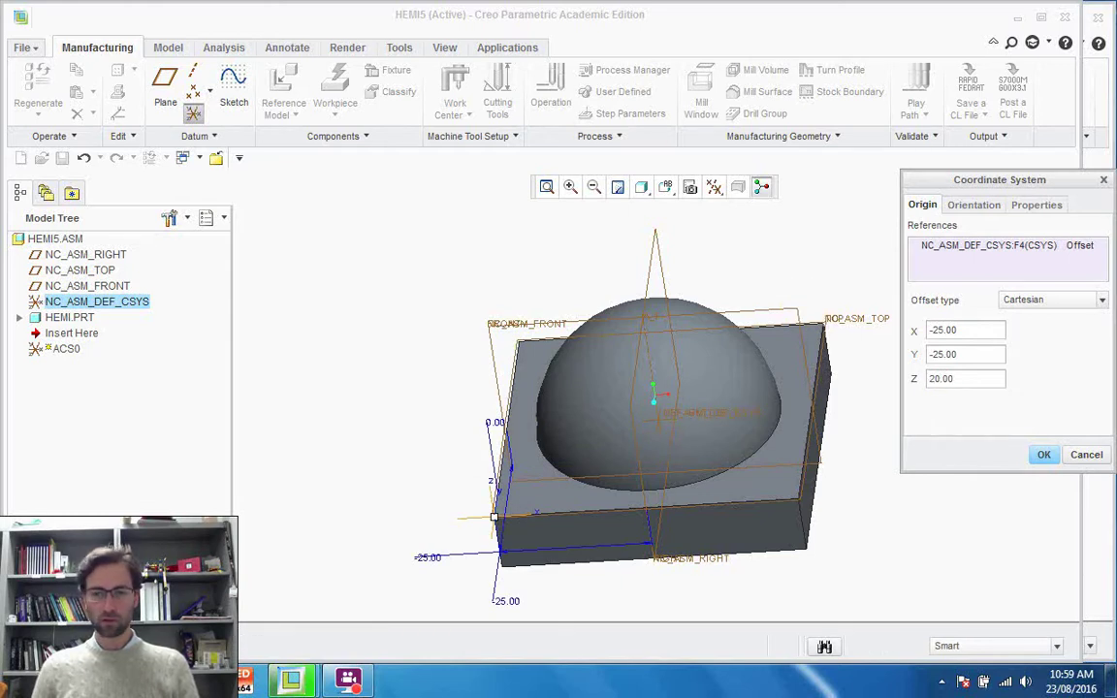
type("20")
key("Tab")
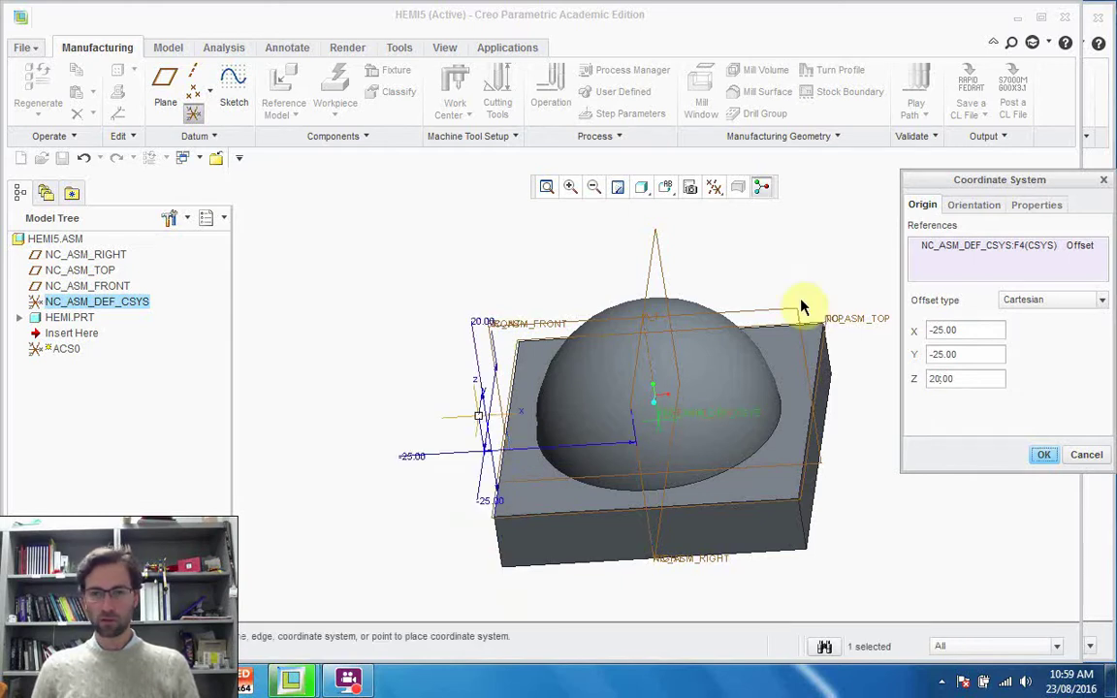
left_click(1045, 456)
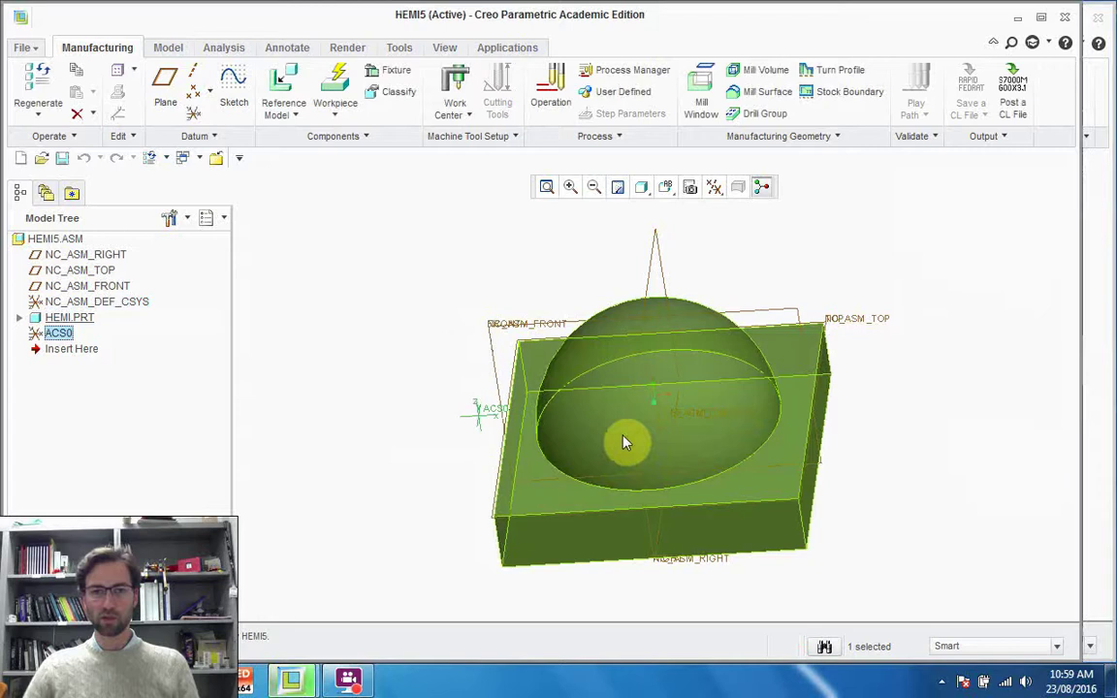
middle_click_drag(623, 444, 445, 449)
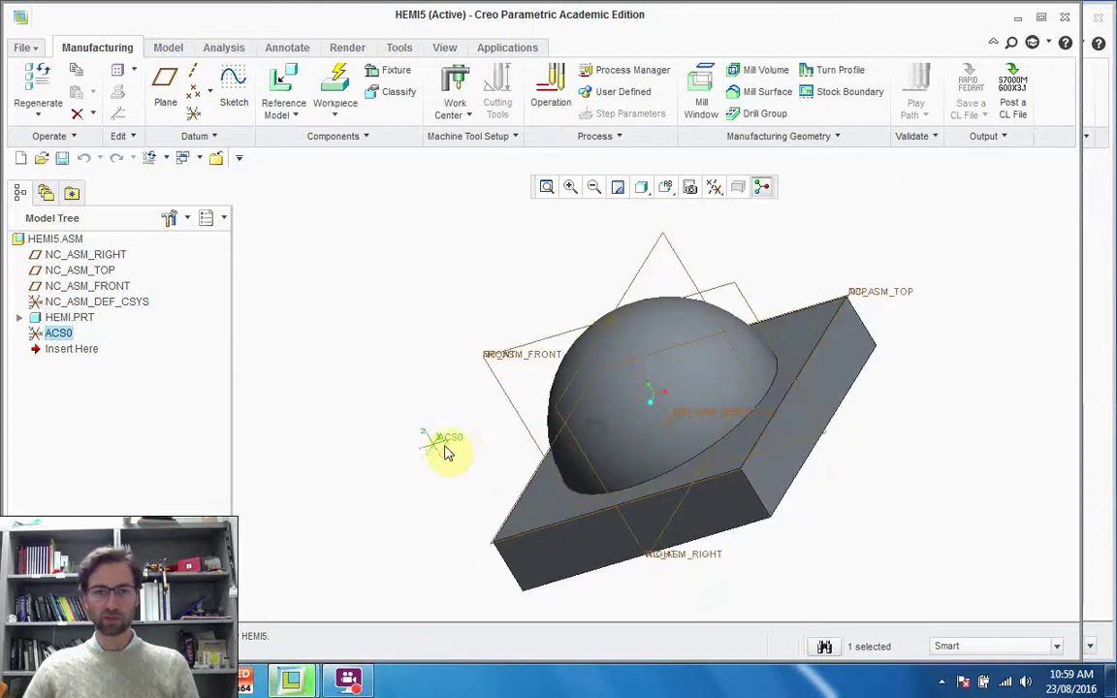
middle_click_drag(606, 423, 632, 394)
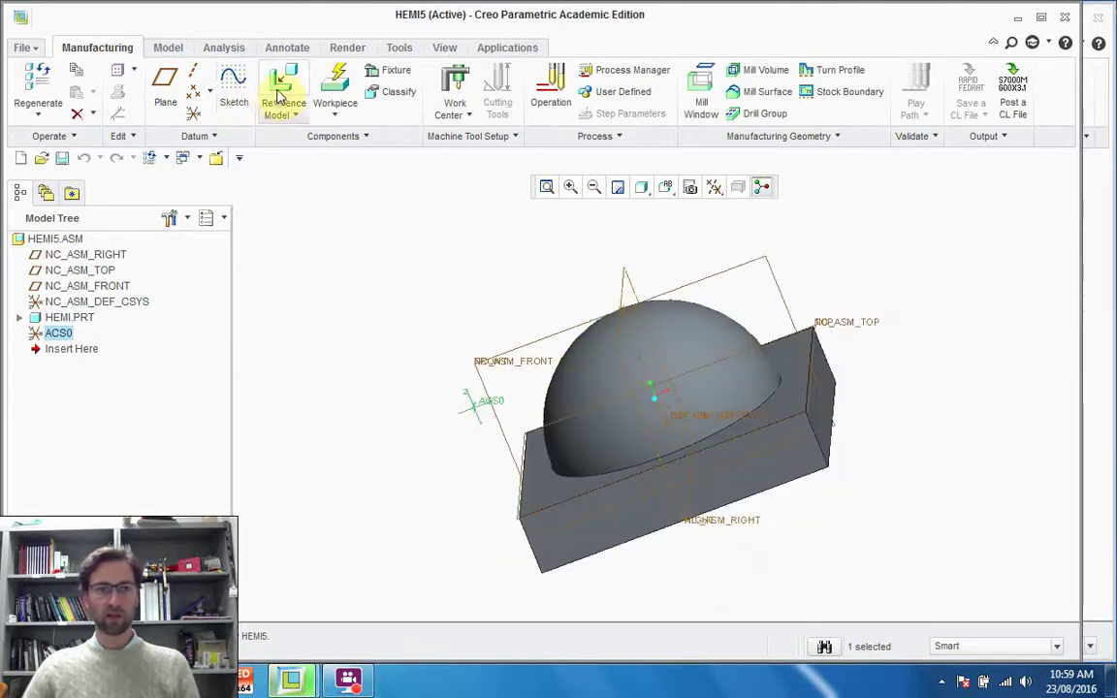
Step: Add work center MILL01 and operation OP010 using ACS0 as its coordinate system
left_click(454, 92)
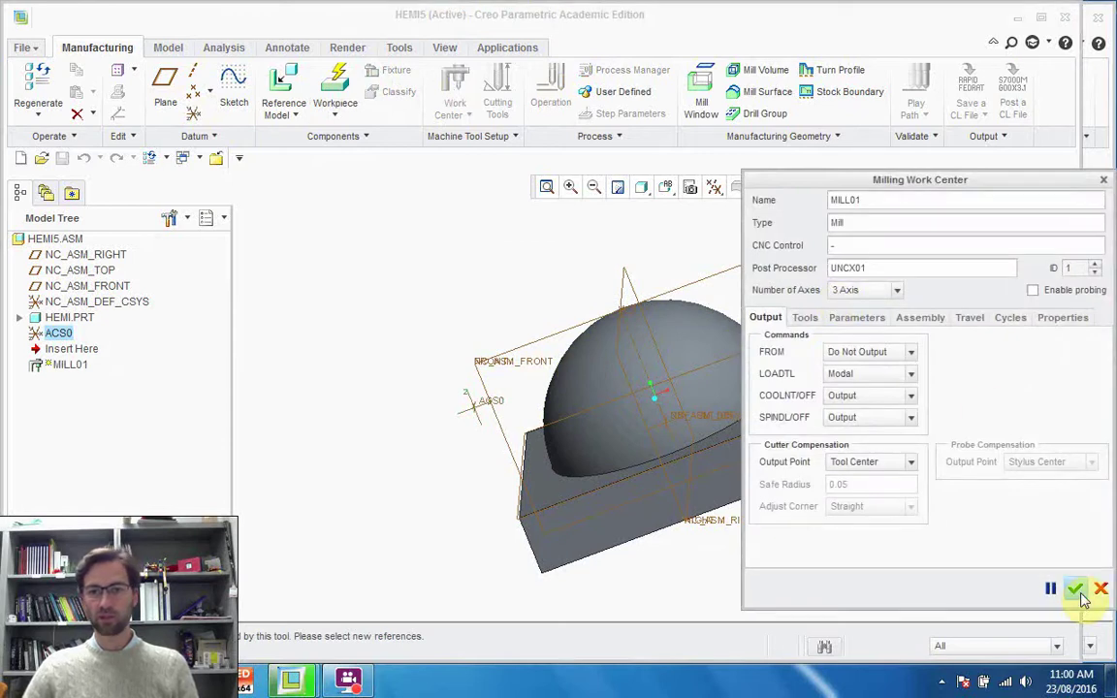
left_click(1077, 589)
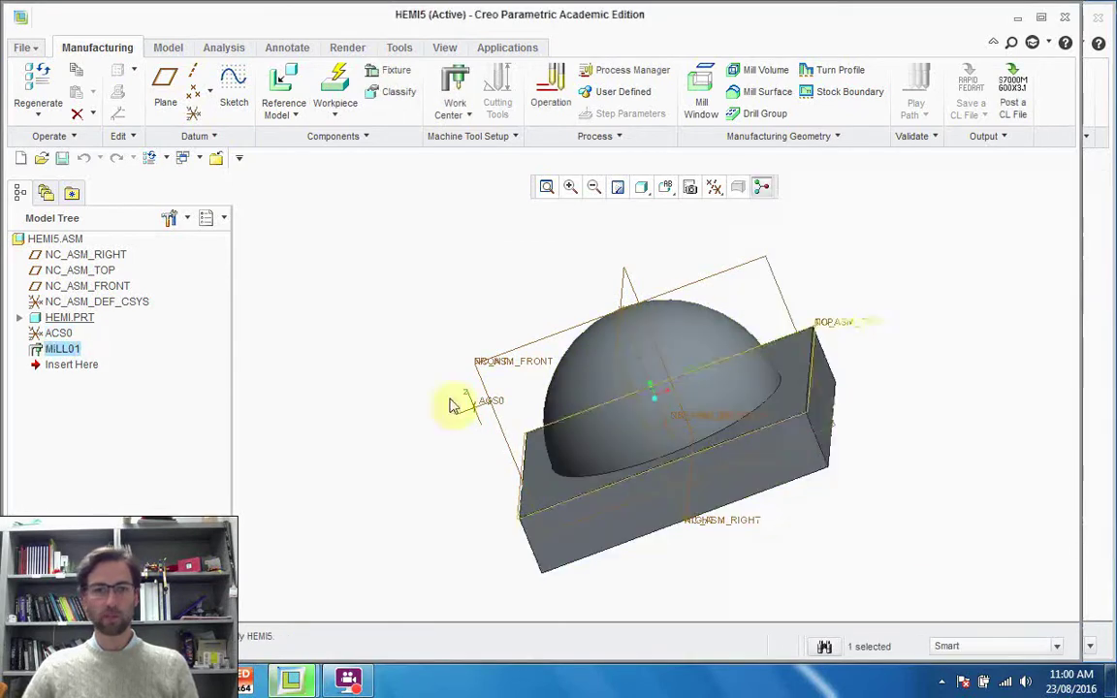
left_click(553, 89)
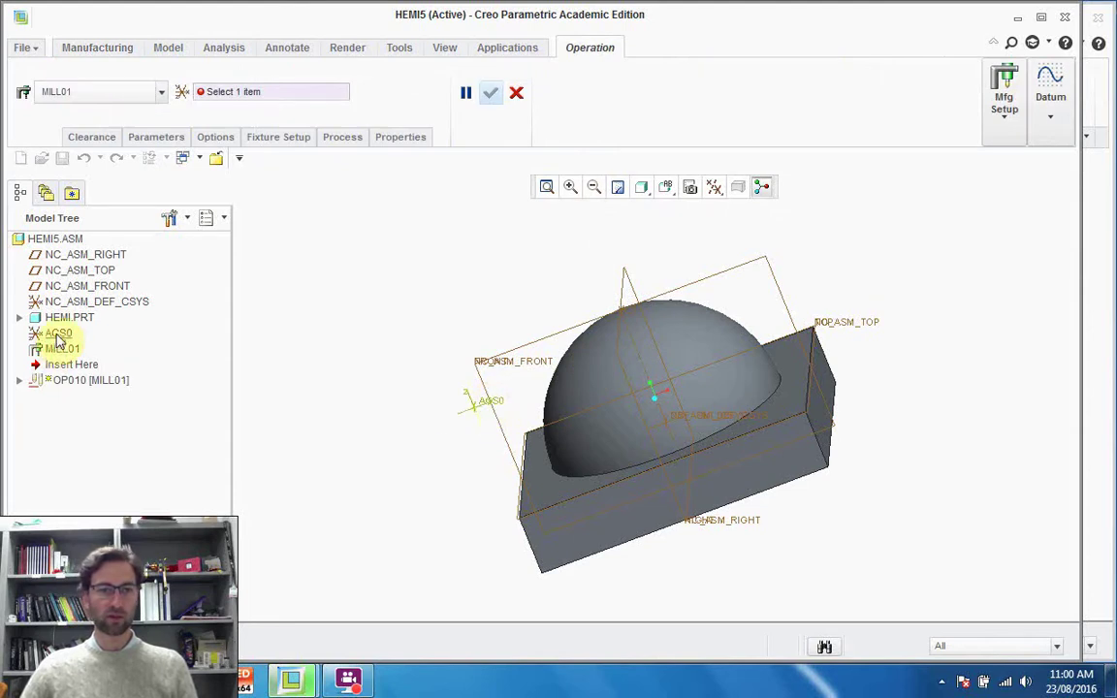
left_click(56, 334)
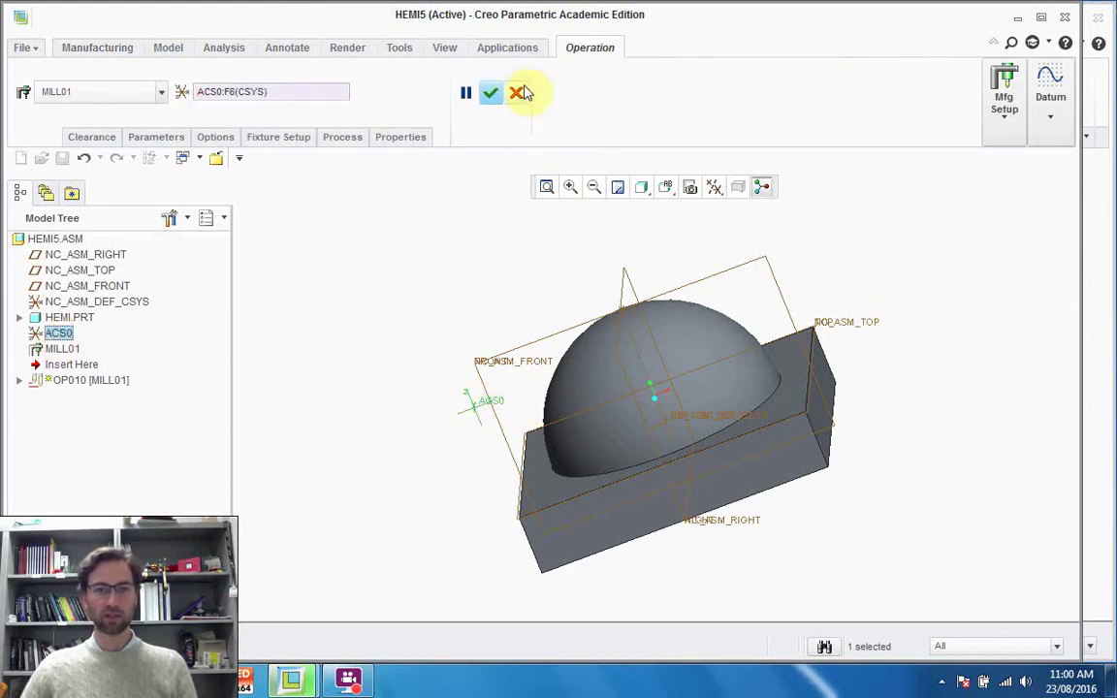
left_click(490, 95)
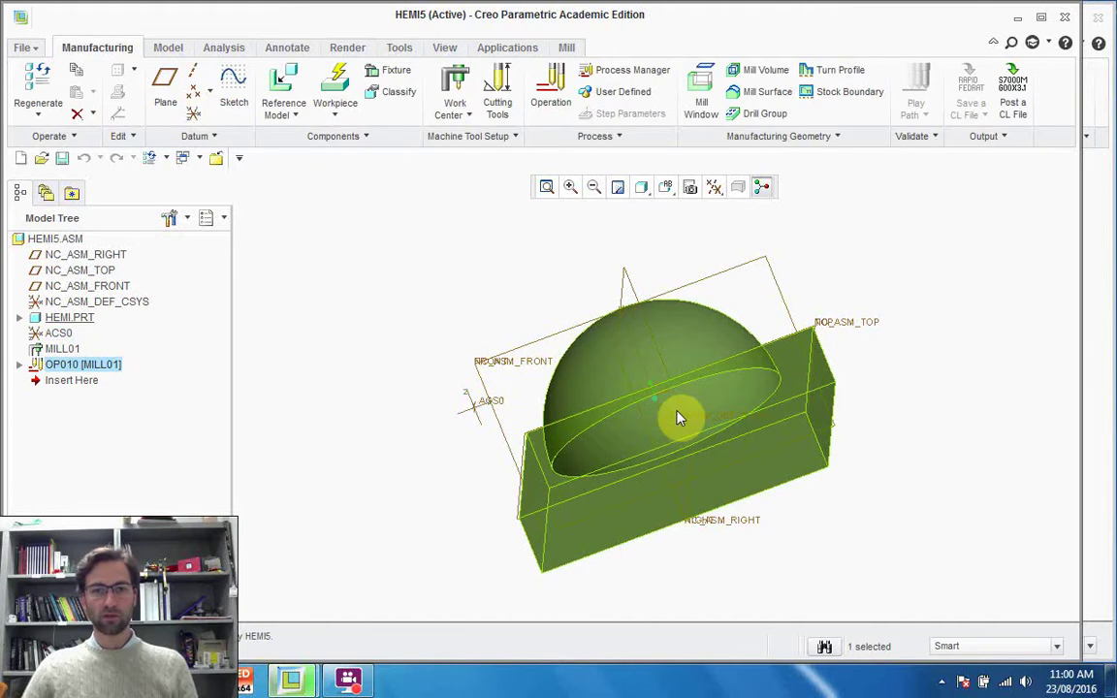
Step: Start a Volume Rough sequence and check Volume in the sequence setup
left_click(568, 47)
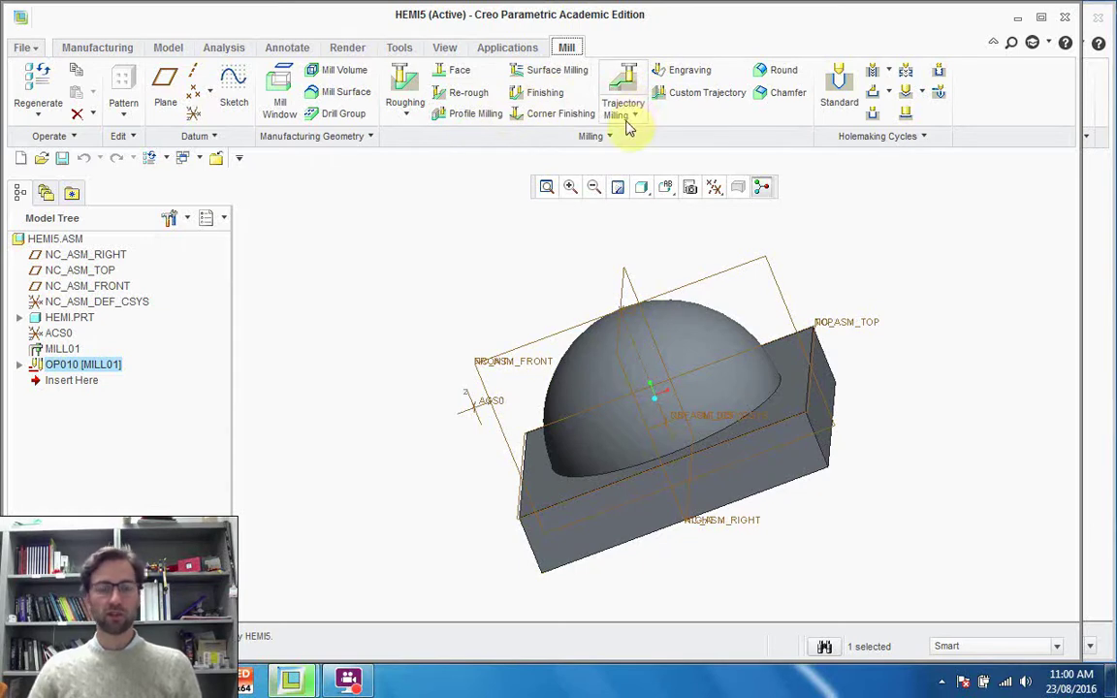
left_click(405, 113)
left_click(419, 159)
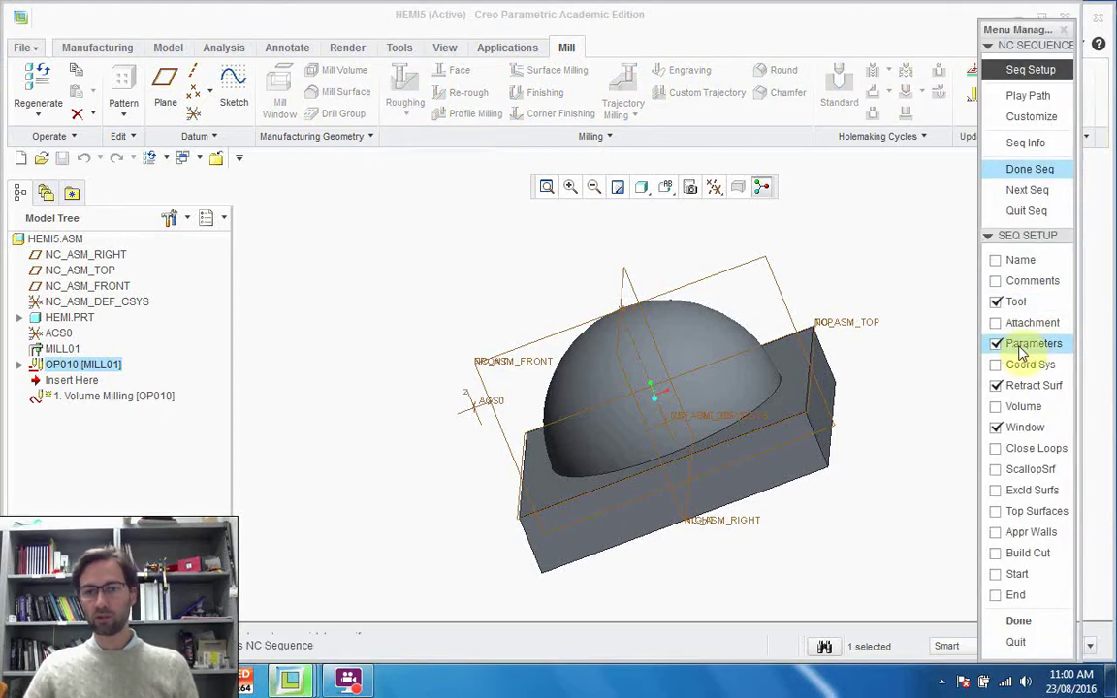
left_click(1023, 406)
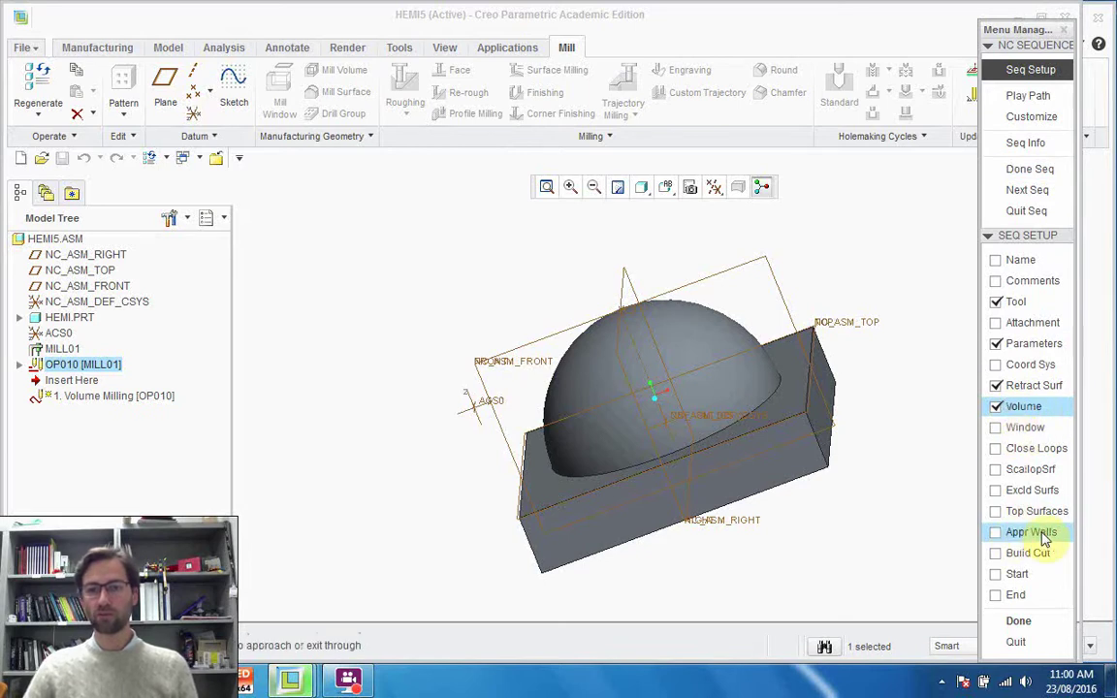
Step: Finish the sequence setup and give the end mill height 5 and side length 30
left_click(1020, 621)
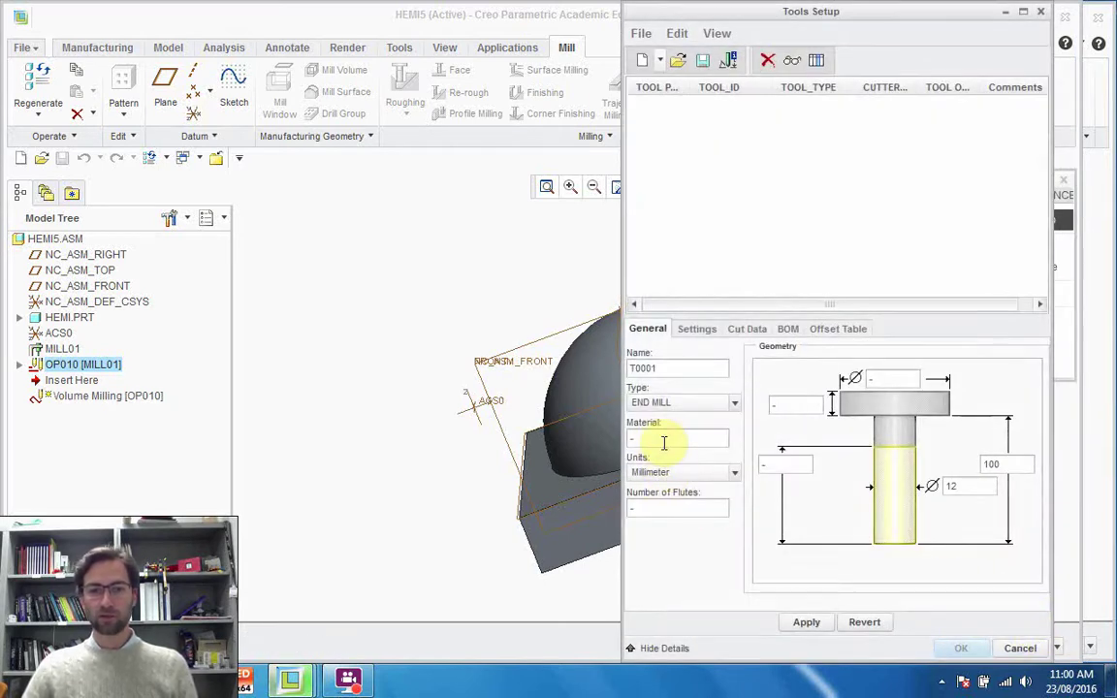
left_click(806, 405)
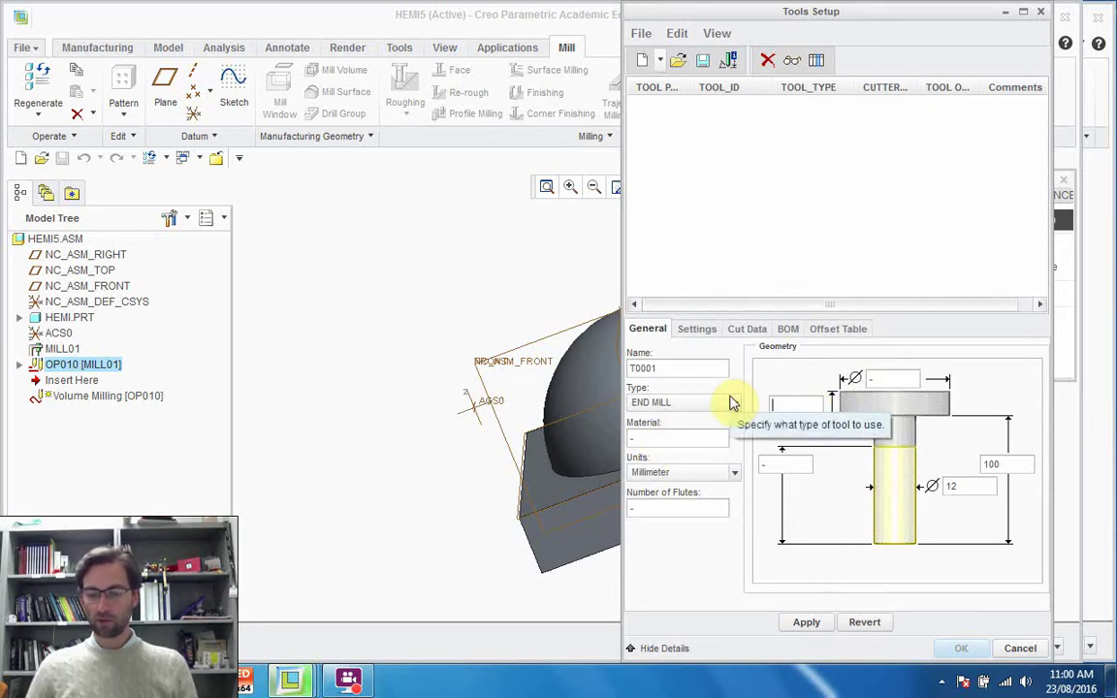
type("5")
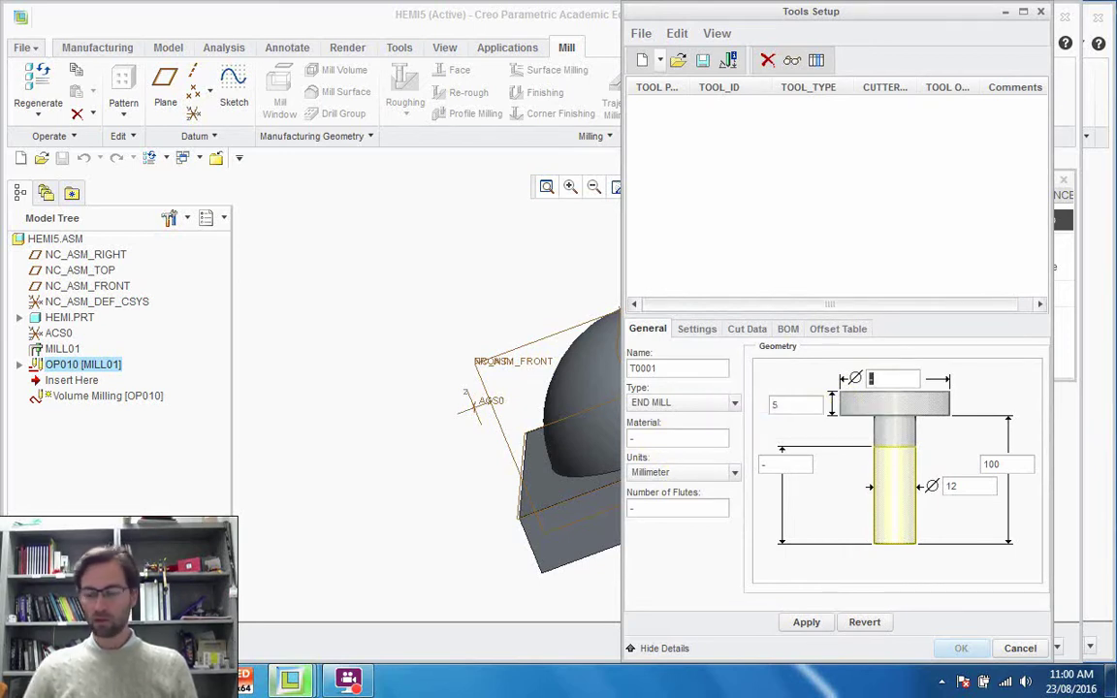
left_click(776, 463)
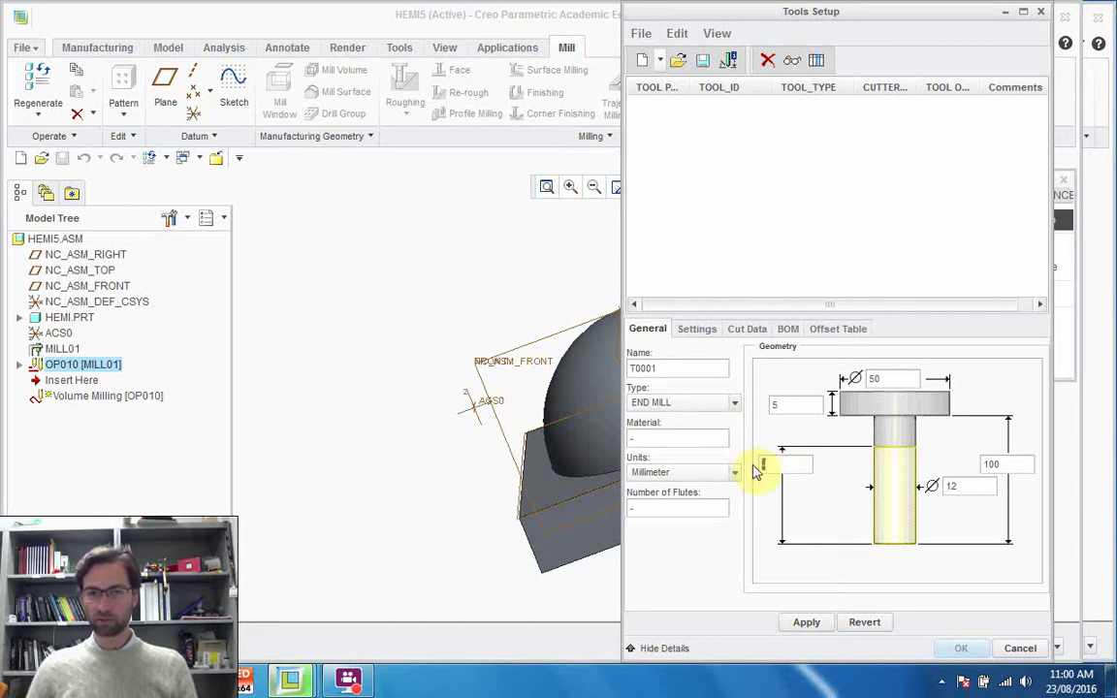
type("30")
Step: Set tool length 40 and cutter diameter 8, adding end mill T0001 to the tool list
left_click(1008, 465)
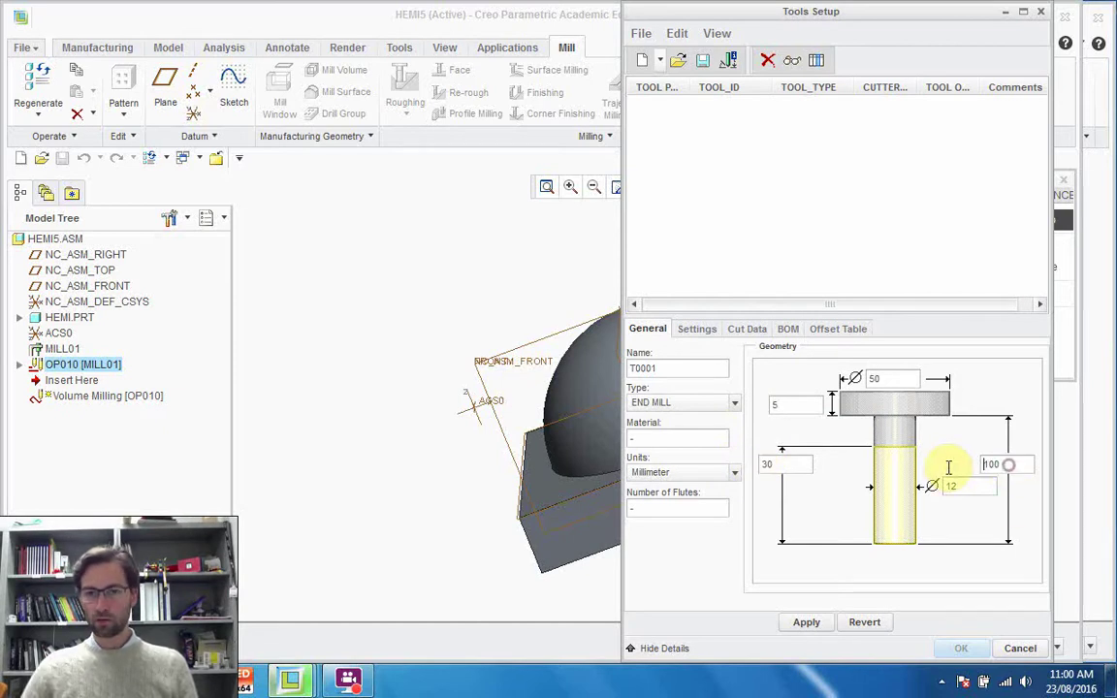
double_click(1007, 465)
type("40")
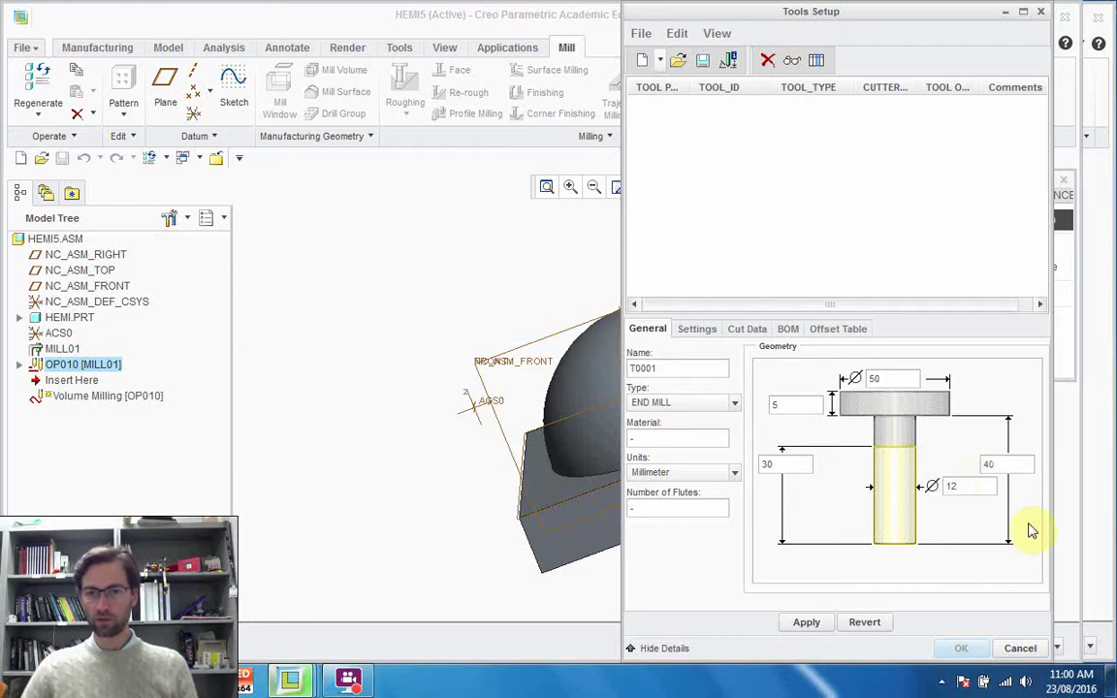
left_click(970, 487)
double_click(962, 485)
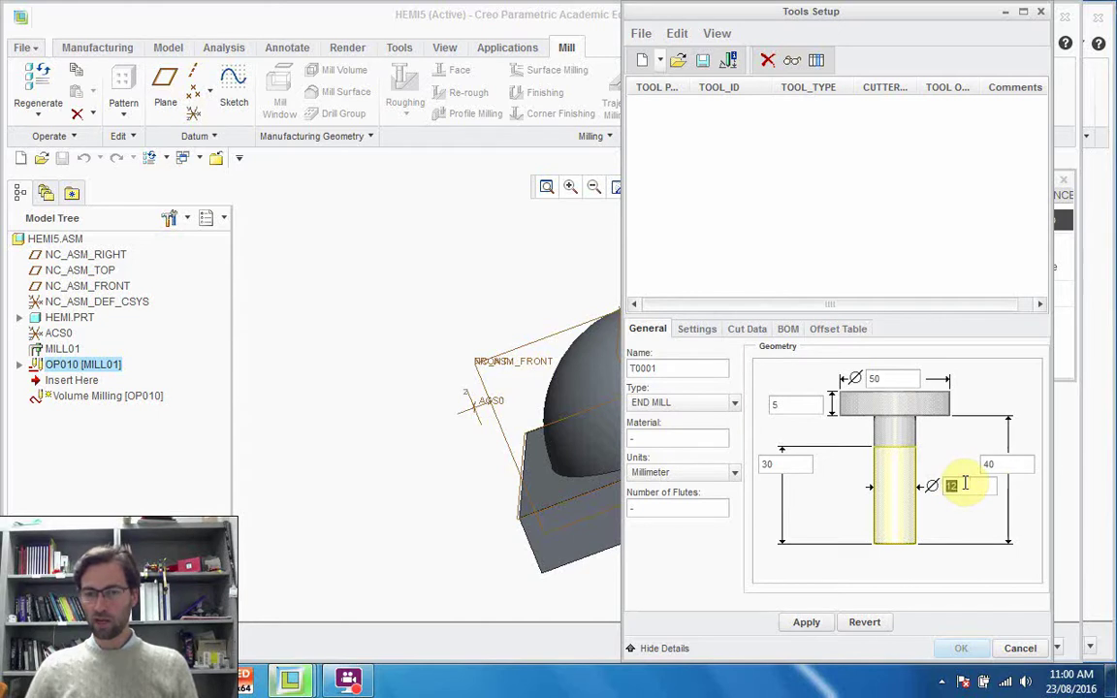
type("8")
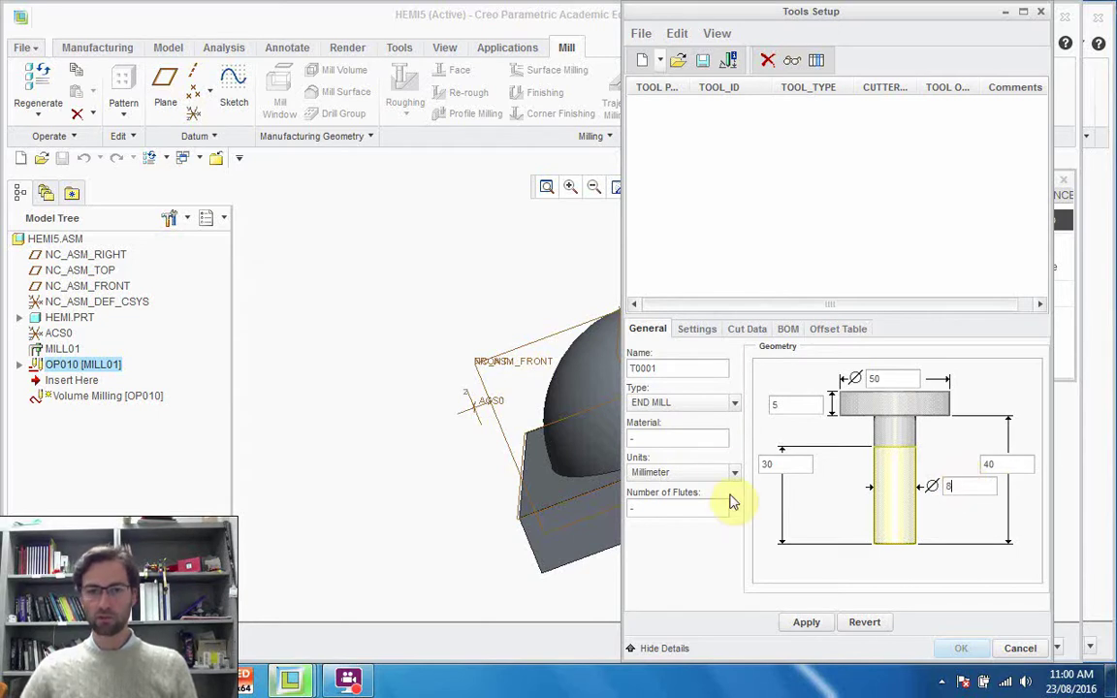
key("Tab")
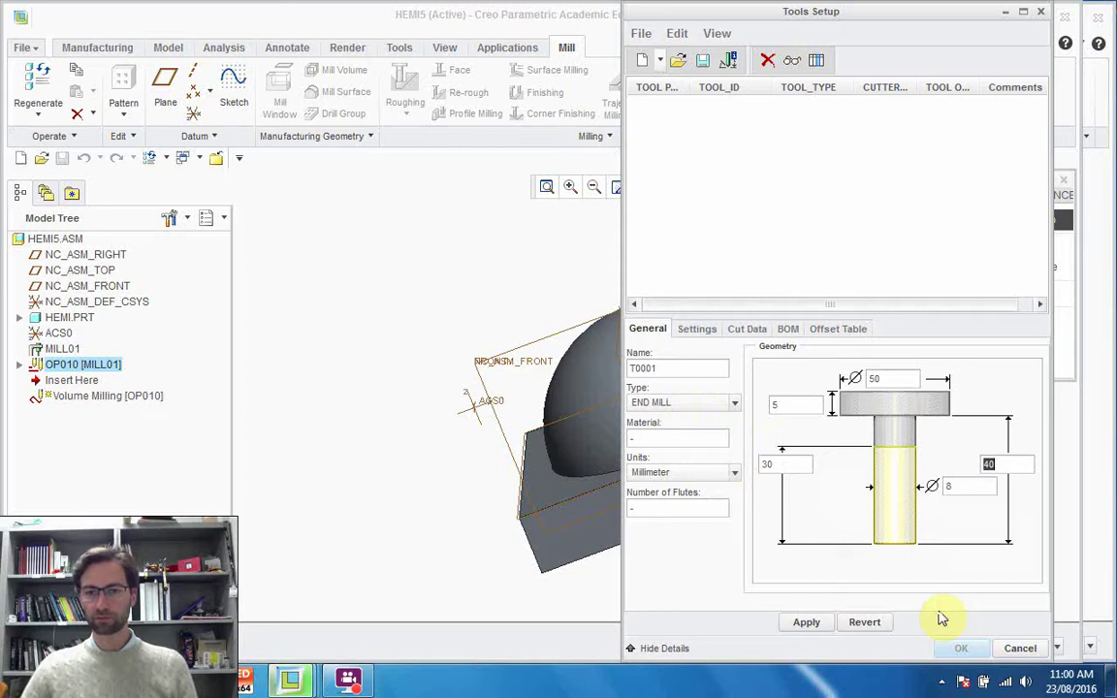
left_click(806, 622)
left_click(960, 648)
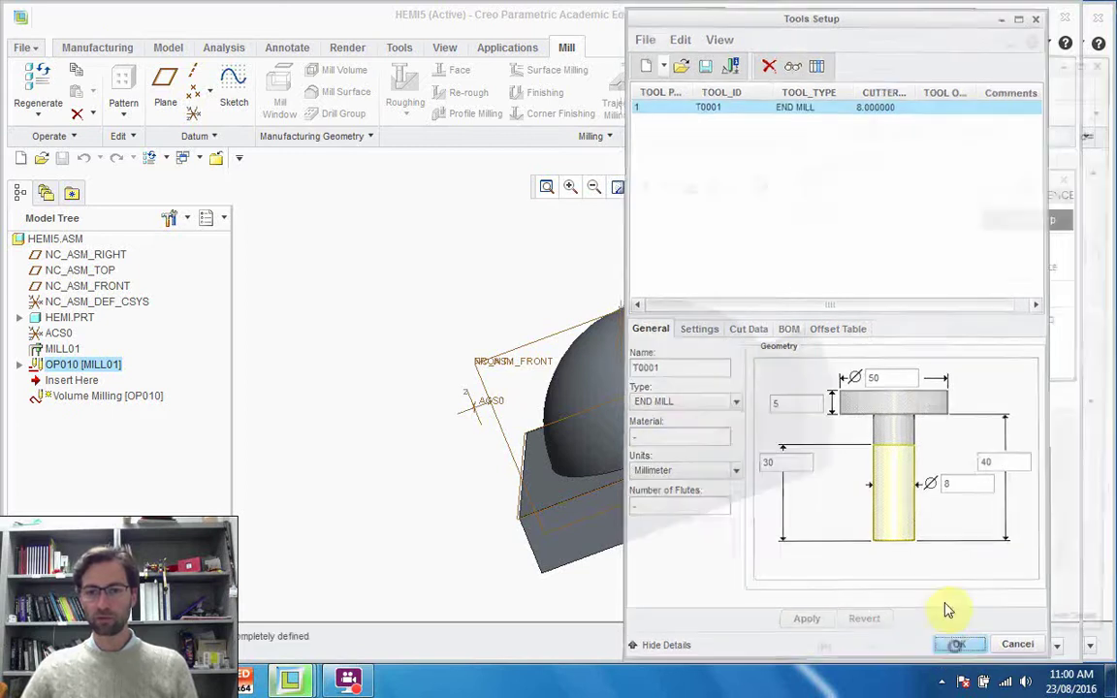
Step: Enter cut feed 1000, step depth 1, step over 3, and stock allowances 0.5, 1, 0.5
left_click(985, 174)
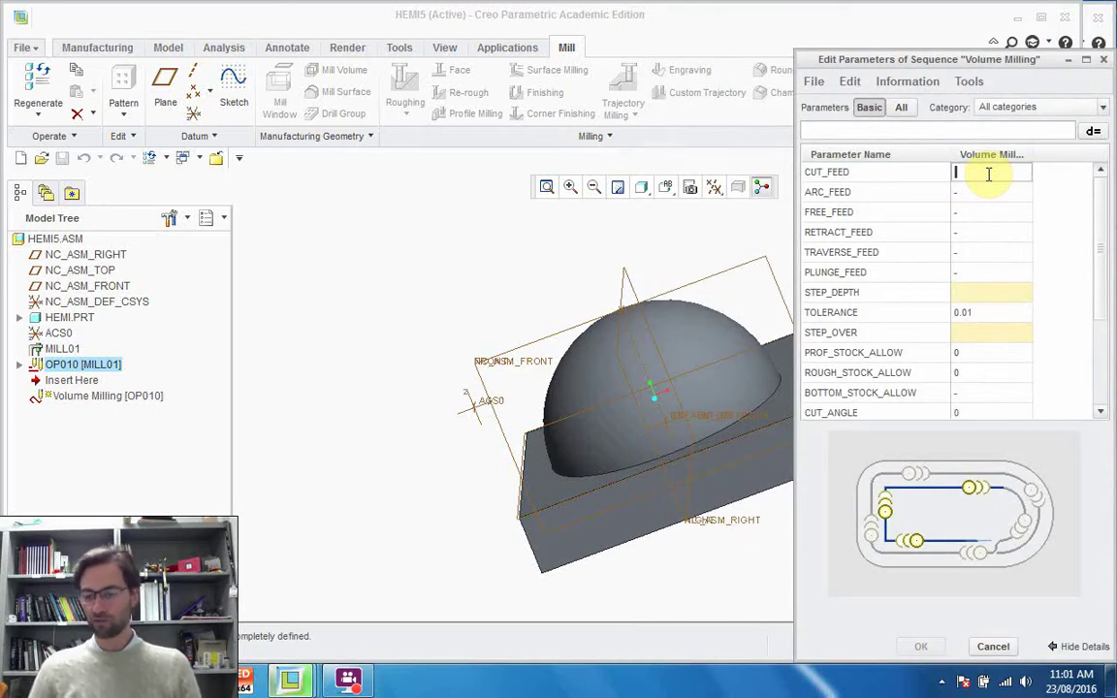
type("1000")
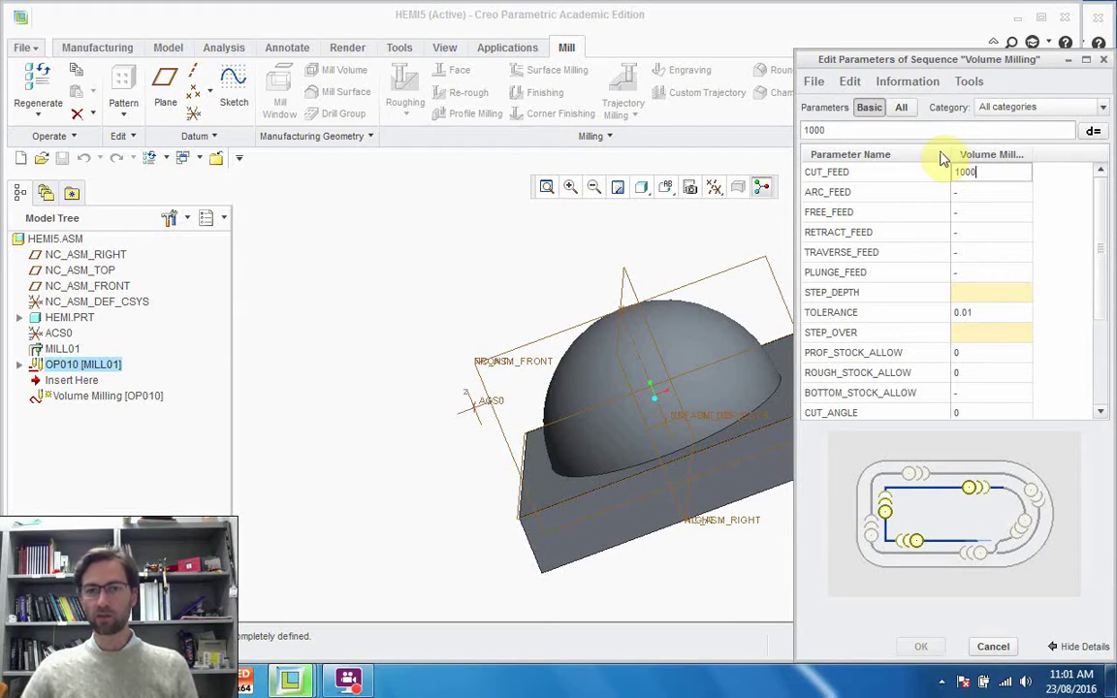
left_click(981, 294)
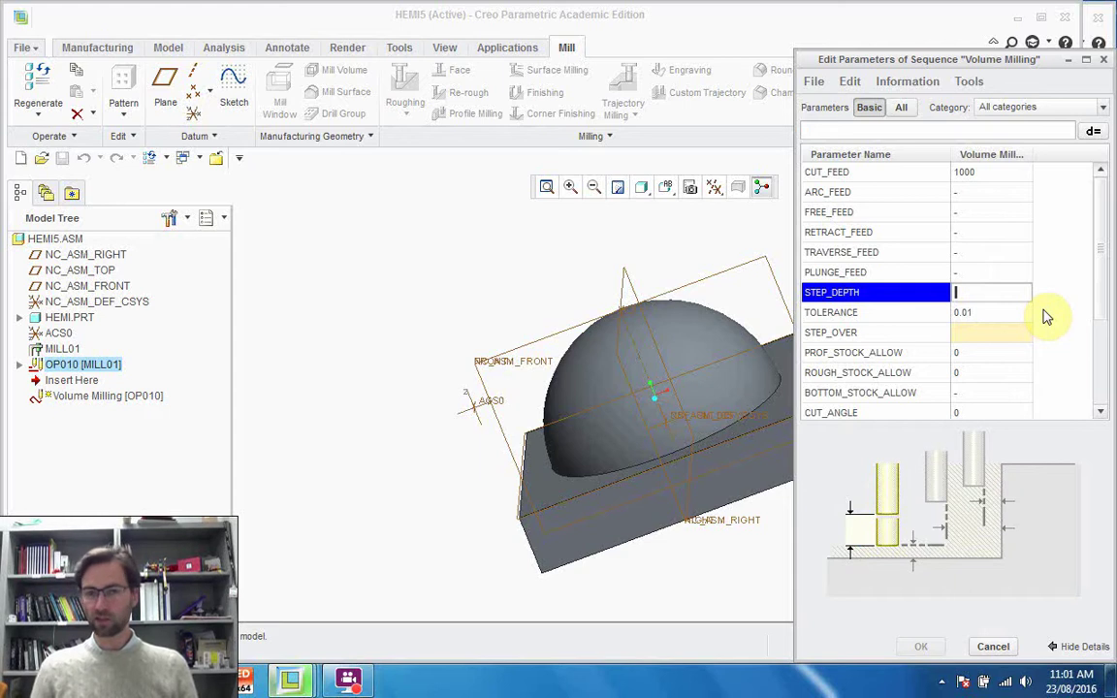
left_click(982, 332)
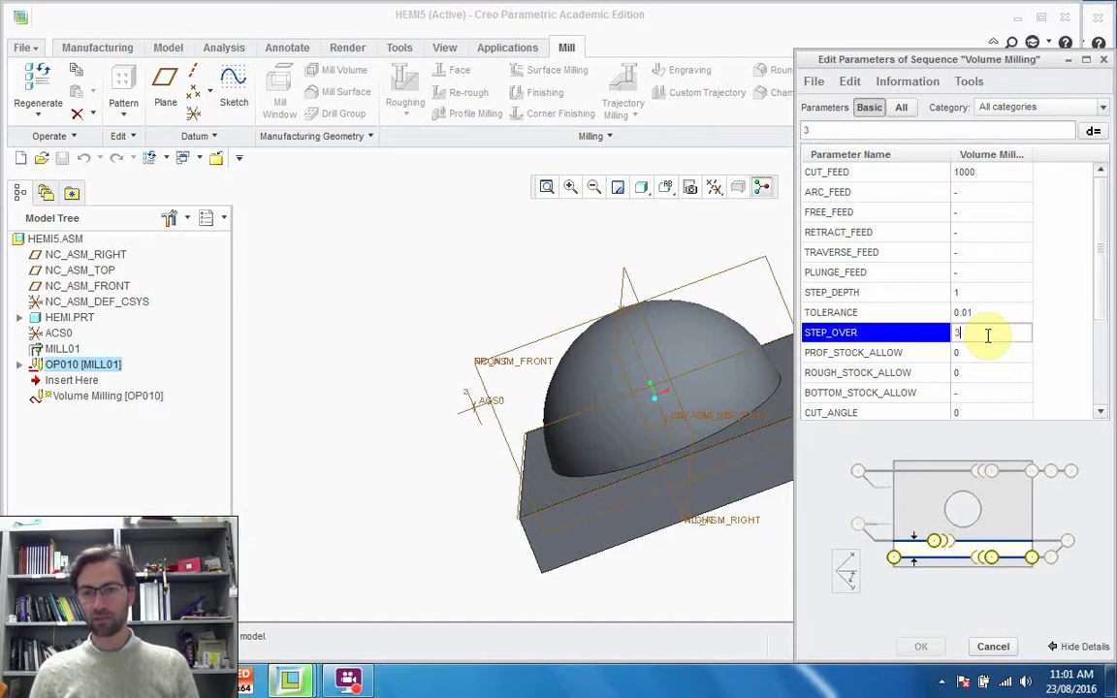
left_click(1101, 413)
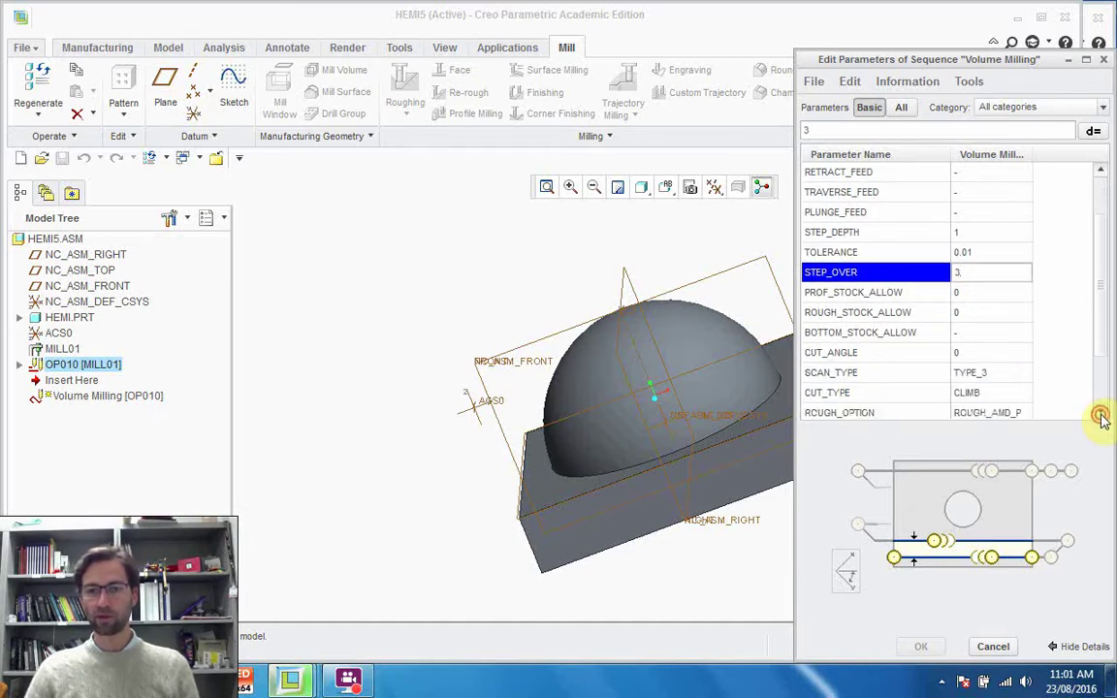
left_click(982, 292)
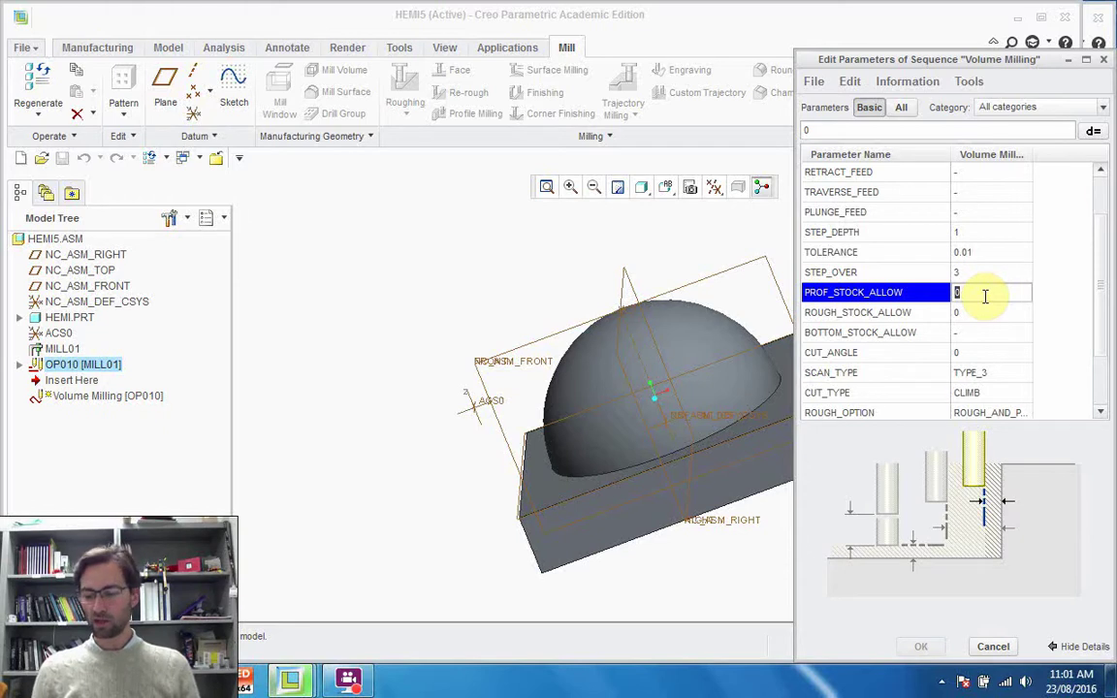
type("0.5")
left_click(972, 312)
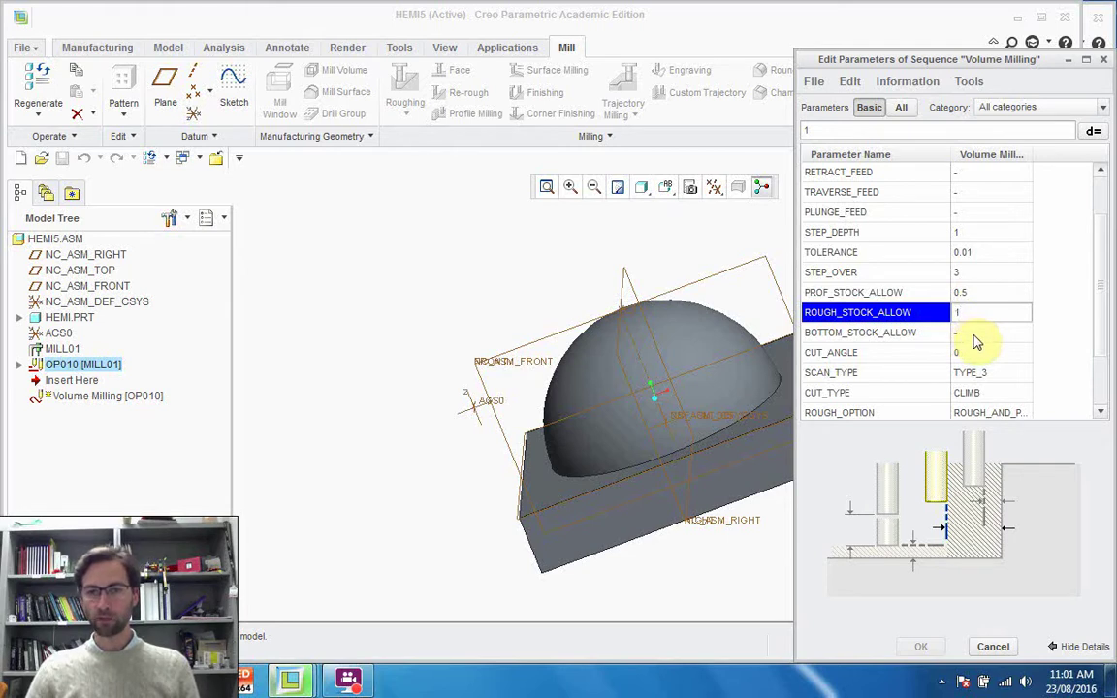
left_click(973, 334)
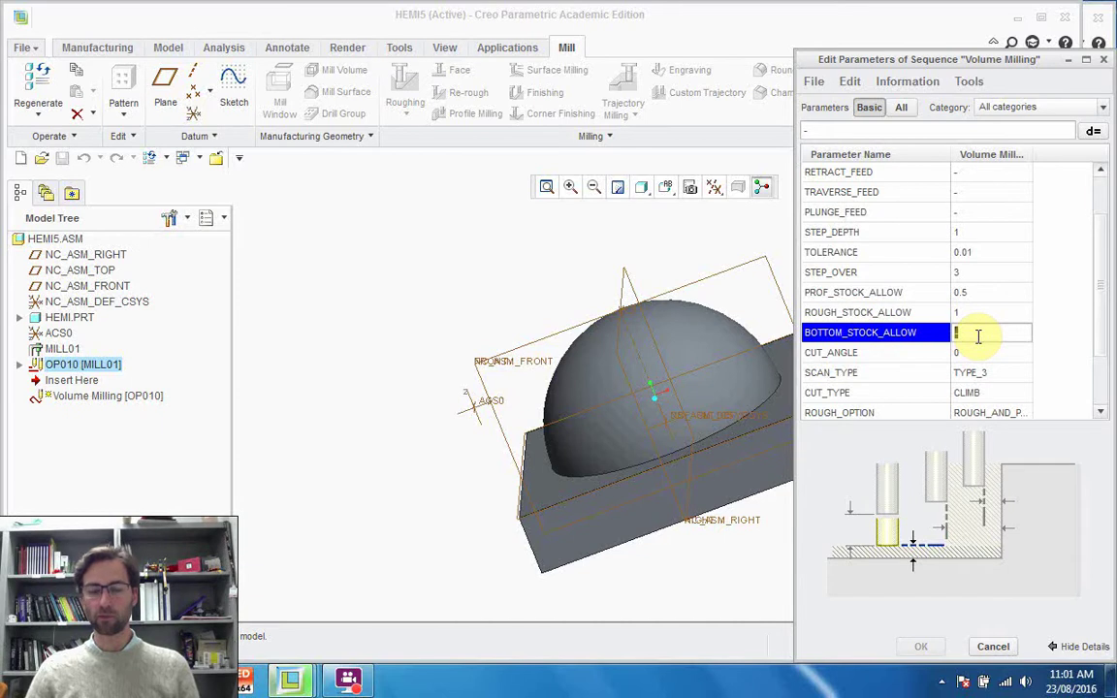
type("0.5")
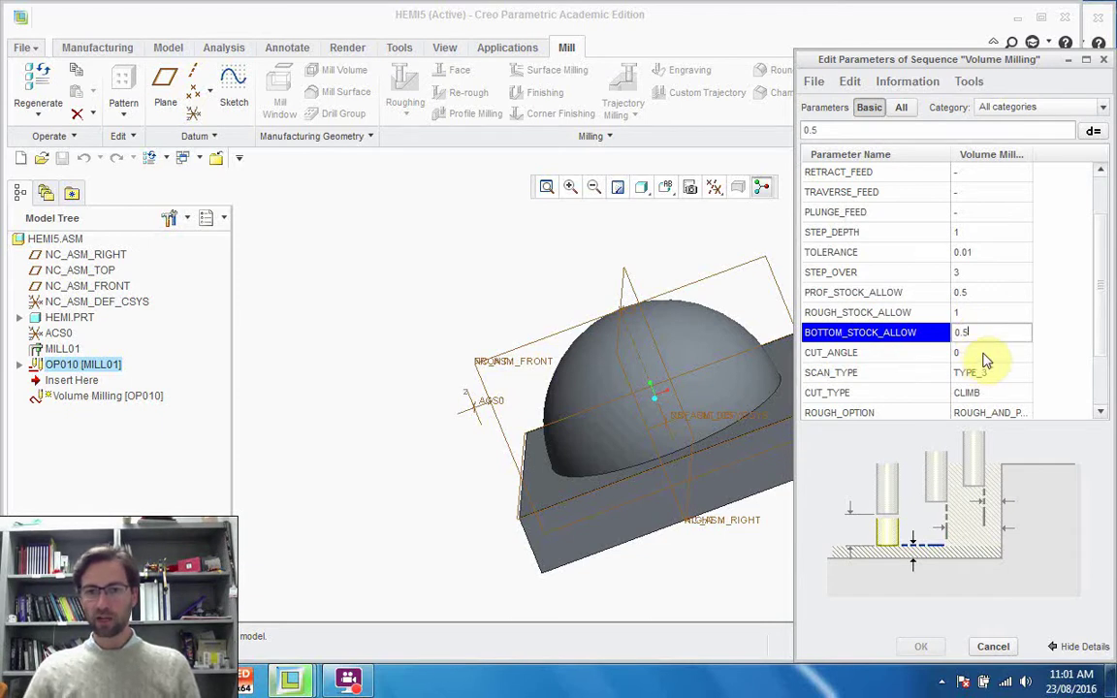
Step: Keep scan type TYPE_3, set rough option ROUGH_ONLY, clearance distance 5 and spindle speed 1000
scroll(982, 359, "down", 1)
left_click(985, 315)
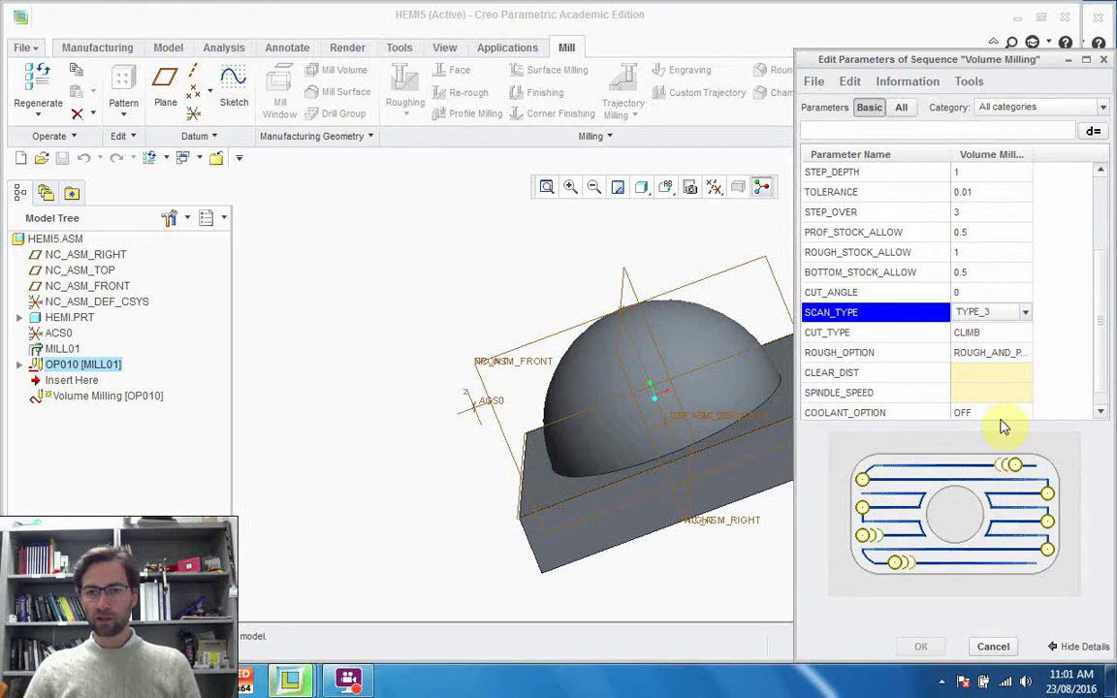
left_click(1026, 313)
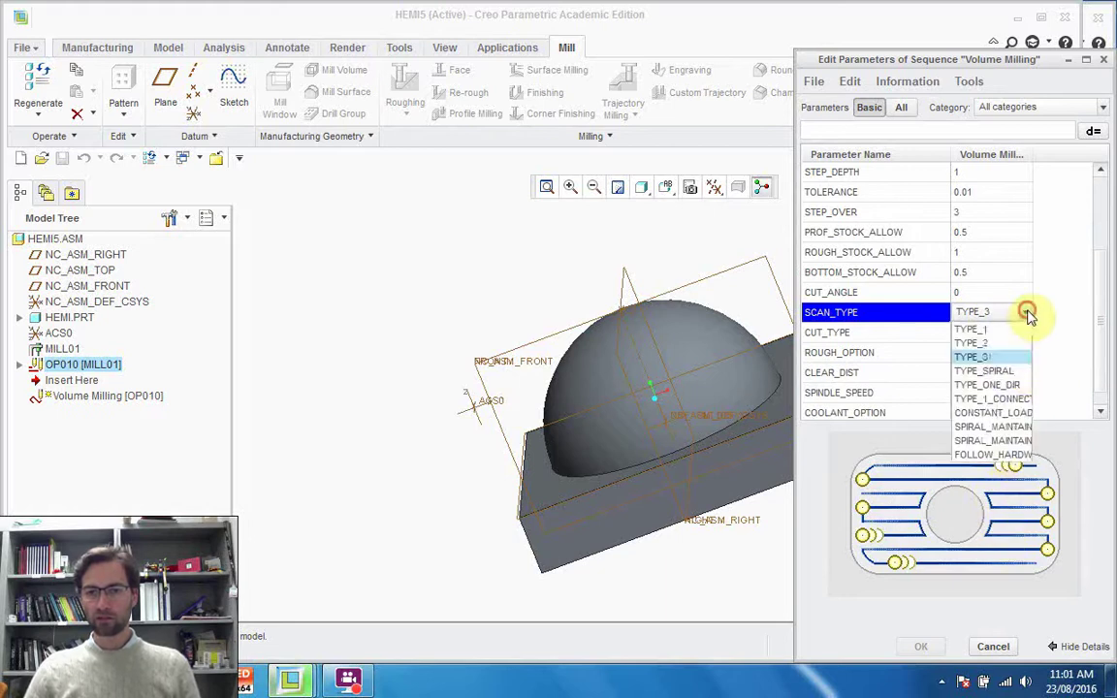
left_click(1007, 359)
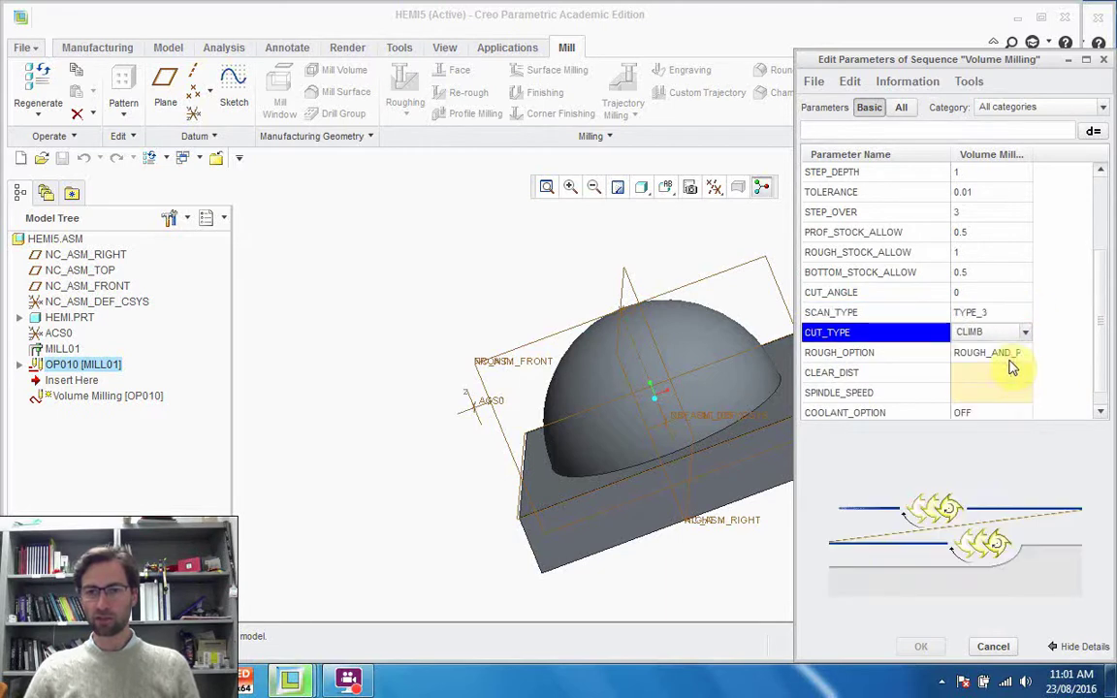
left_click(996, 353)
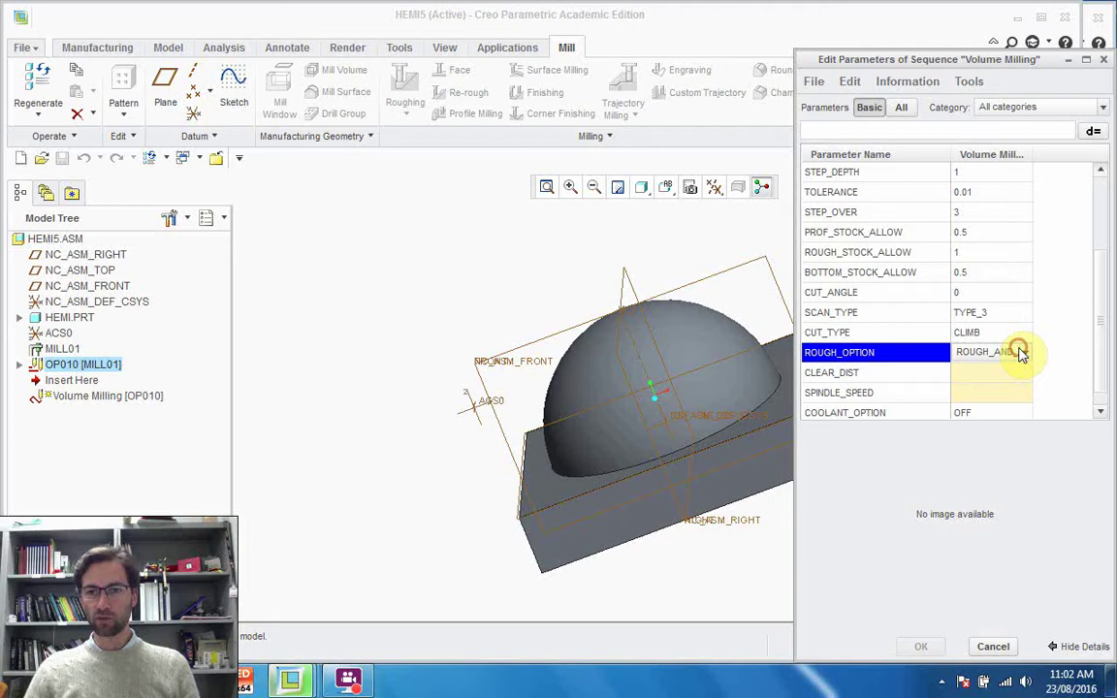
left_click(1024, 353)
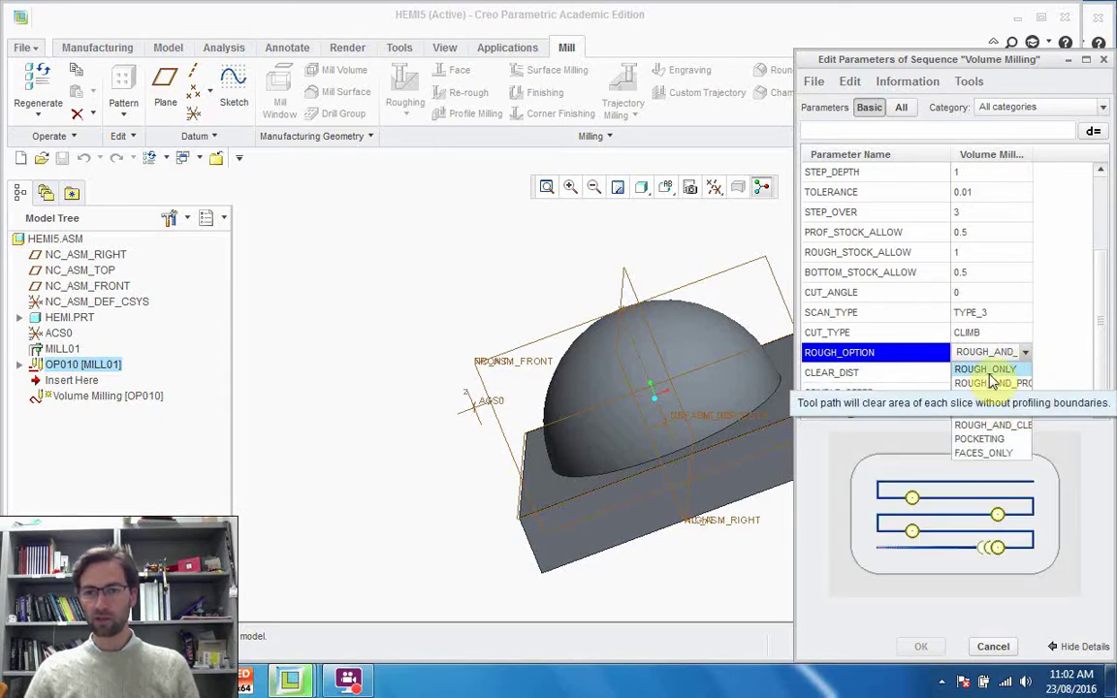
left_click(989, 372)
left_click(989, 374)
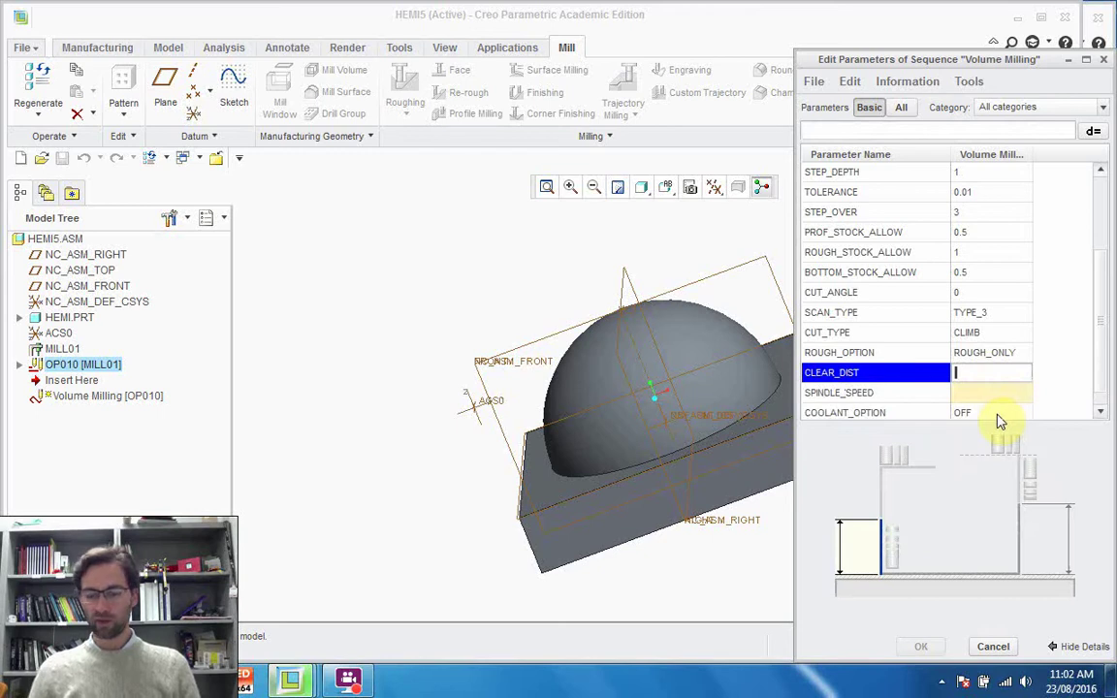
type("5")
key("Return")
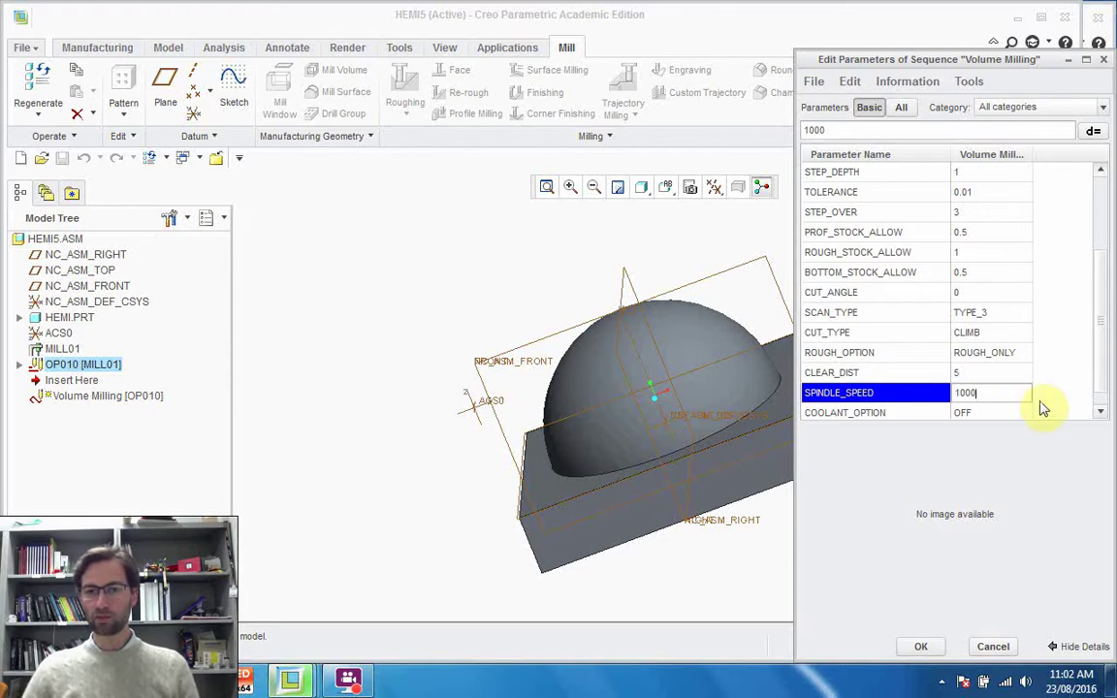
left_click(1100, 413)
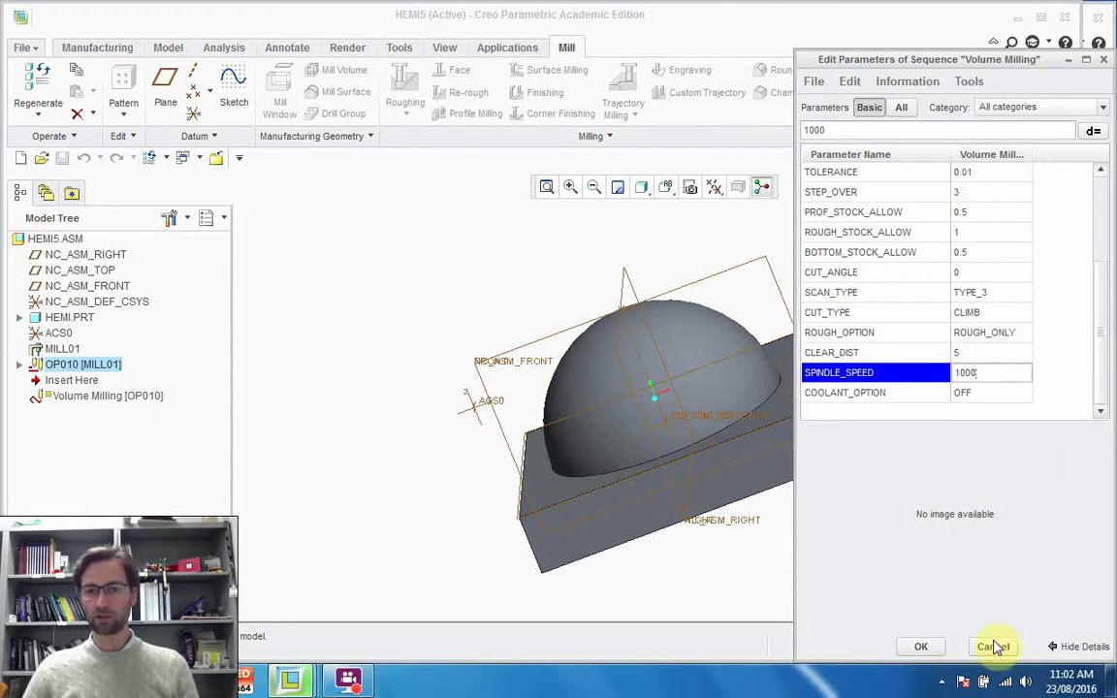
Step: Confirm the parameters and place the retract plane at value 5 relative to ACS0
left_click(926, 649)
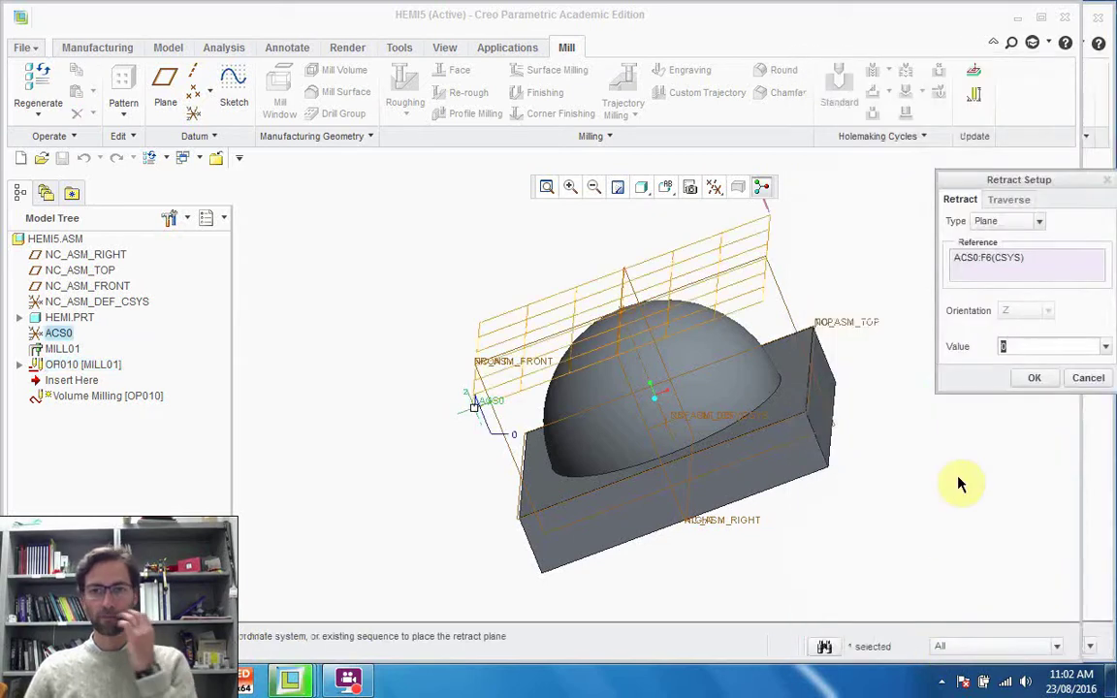
left_click(782, 379)
middle_click_drag(777, 379, 877, 354)
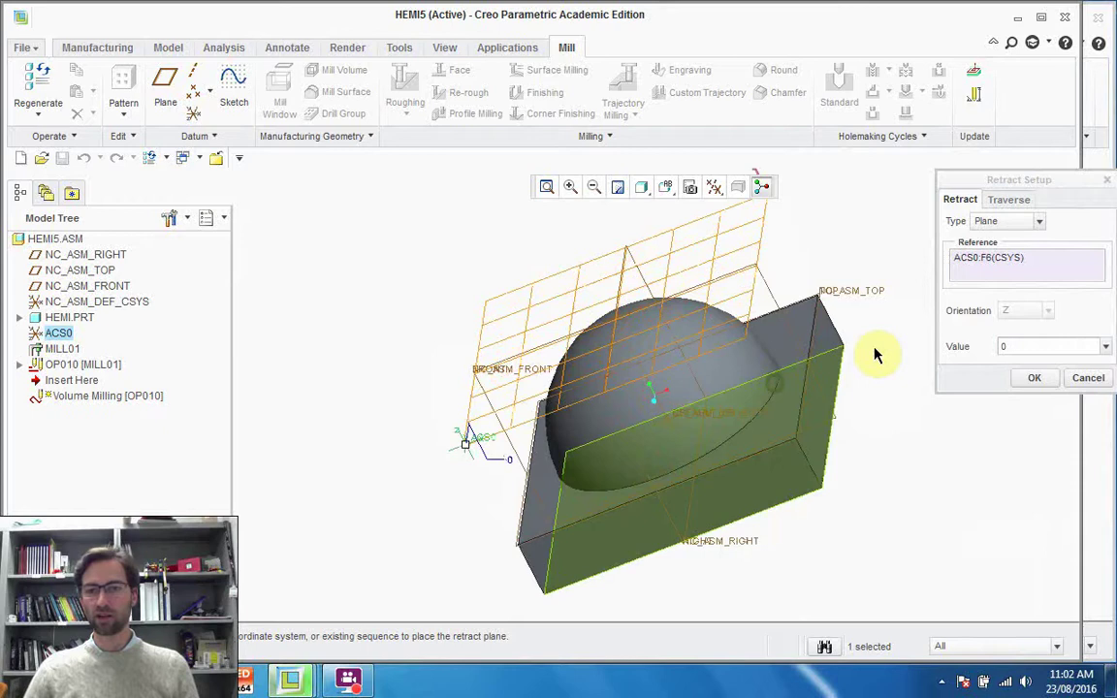
left_click(1008, 346)
type("5")
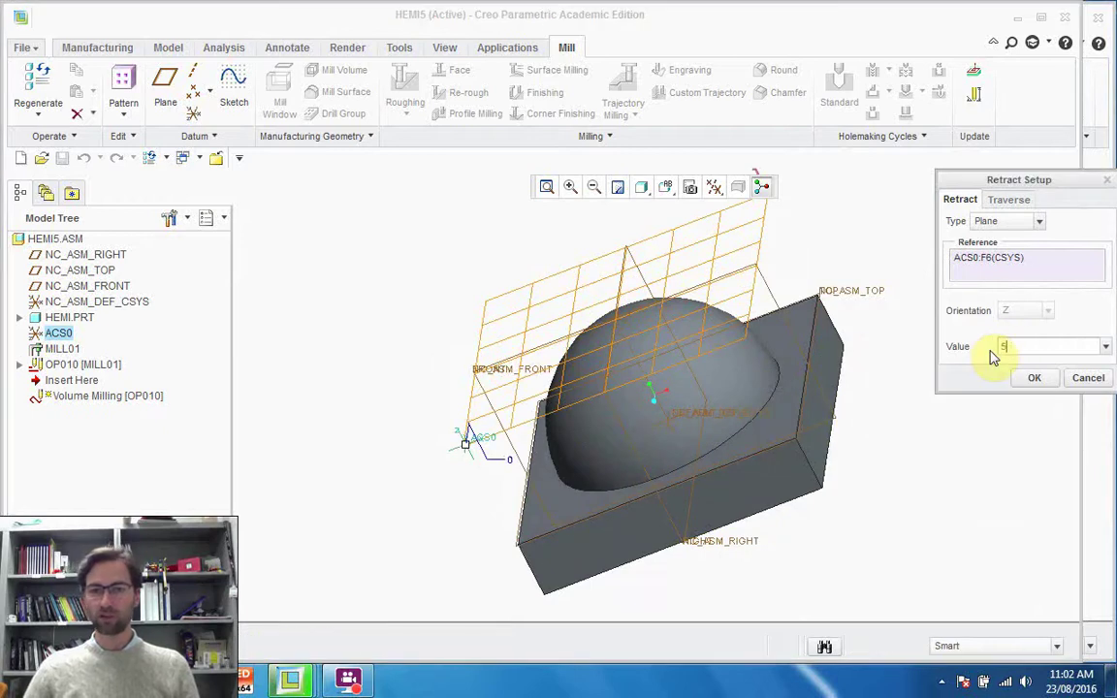
mouse_move(725, 341)
middle_mouse_down()
mouse_move(725, 304)
mouse_move(737, 313)
mouse_move(722, 326)
middle_mouse_up()
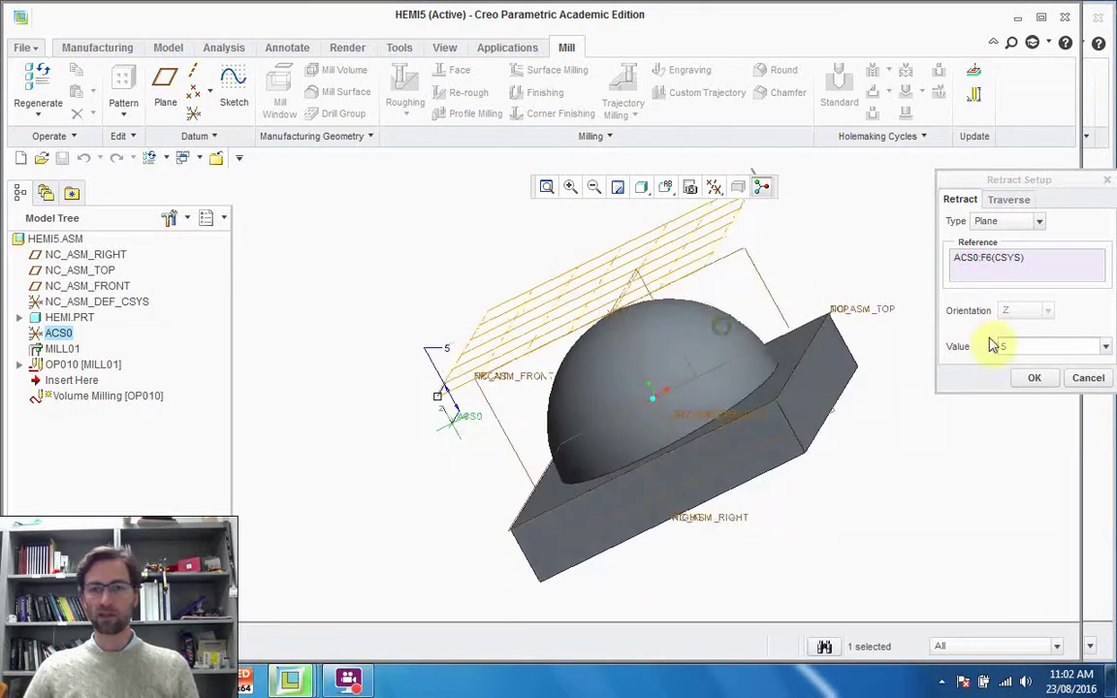
left_click(1036, 378)
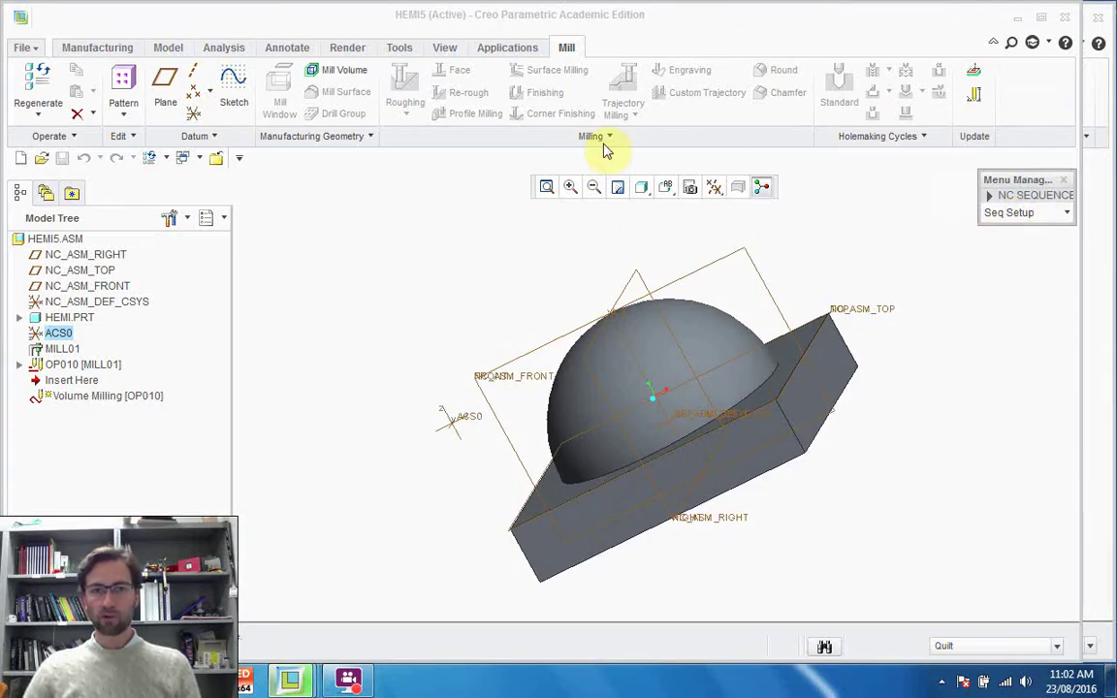
Step: Start a mill volume sketch on the block face and draw a rectangle over it
left_click(343, 77)
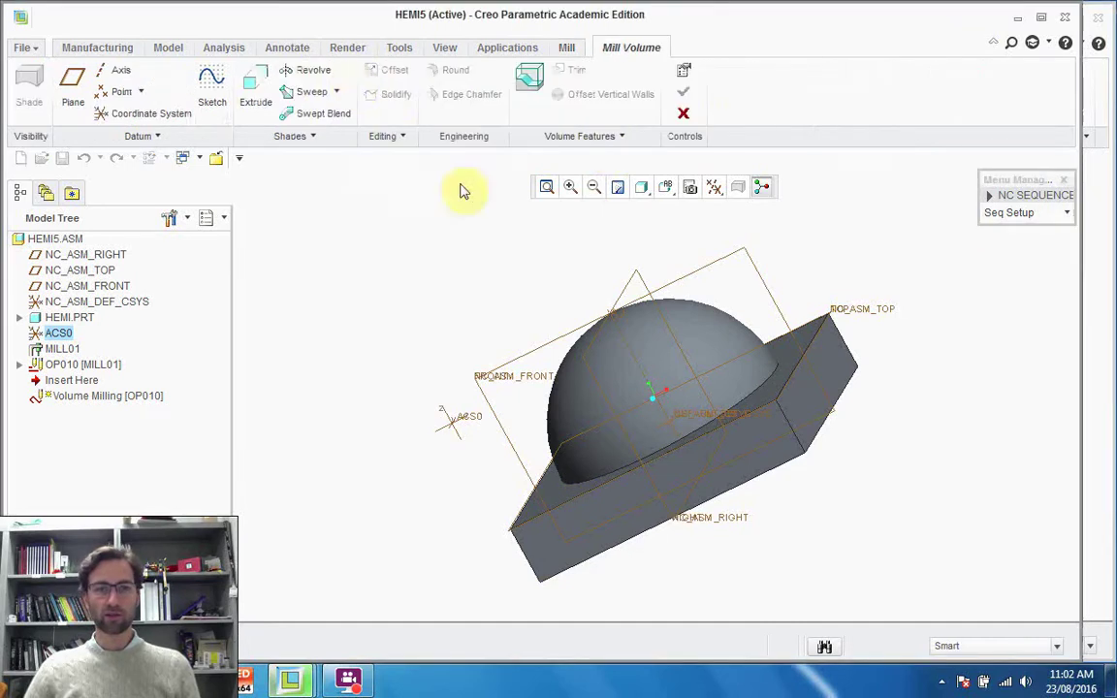
left_click(215, 92)
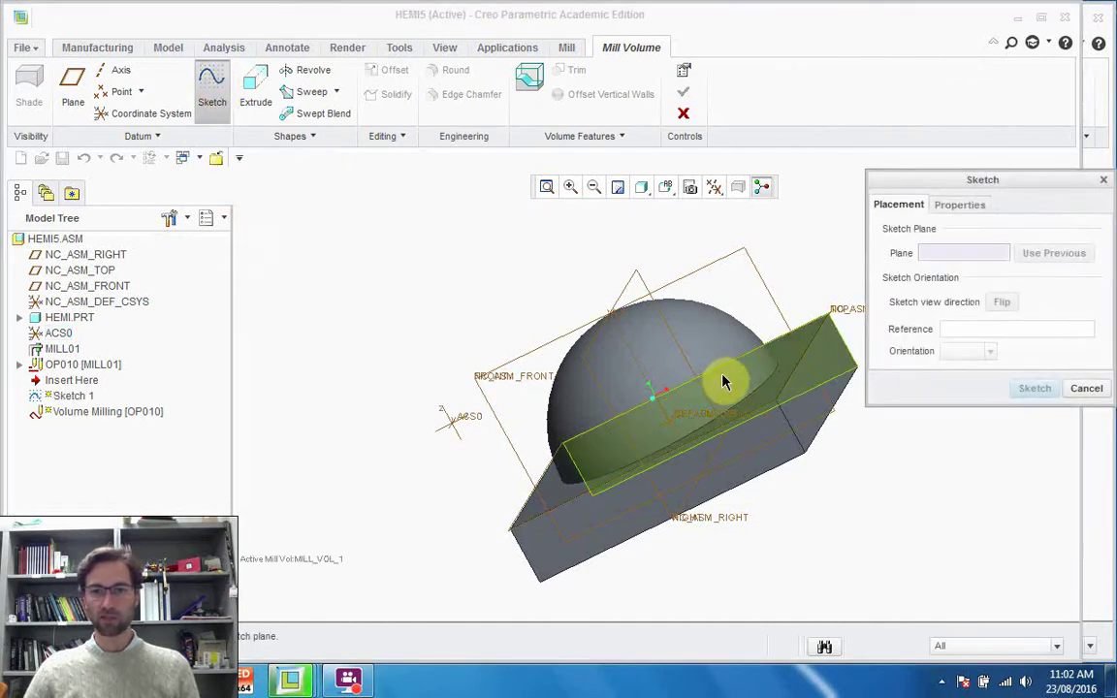
mouse_move(723, 379)
middle_mouse_down()
mouse_move(693, 310)
mouse_move(706, 345)
middle_mouse_up()
left_click(704, 341)
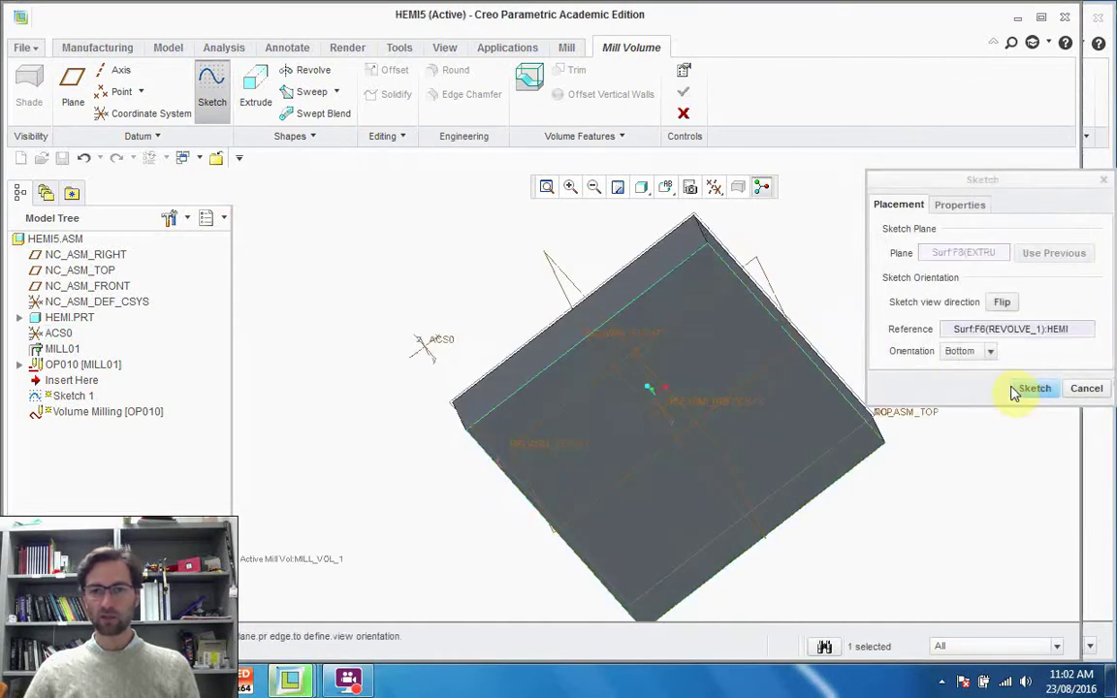
left_click(1010, 384)
left_click(320, 91)
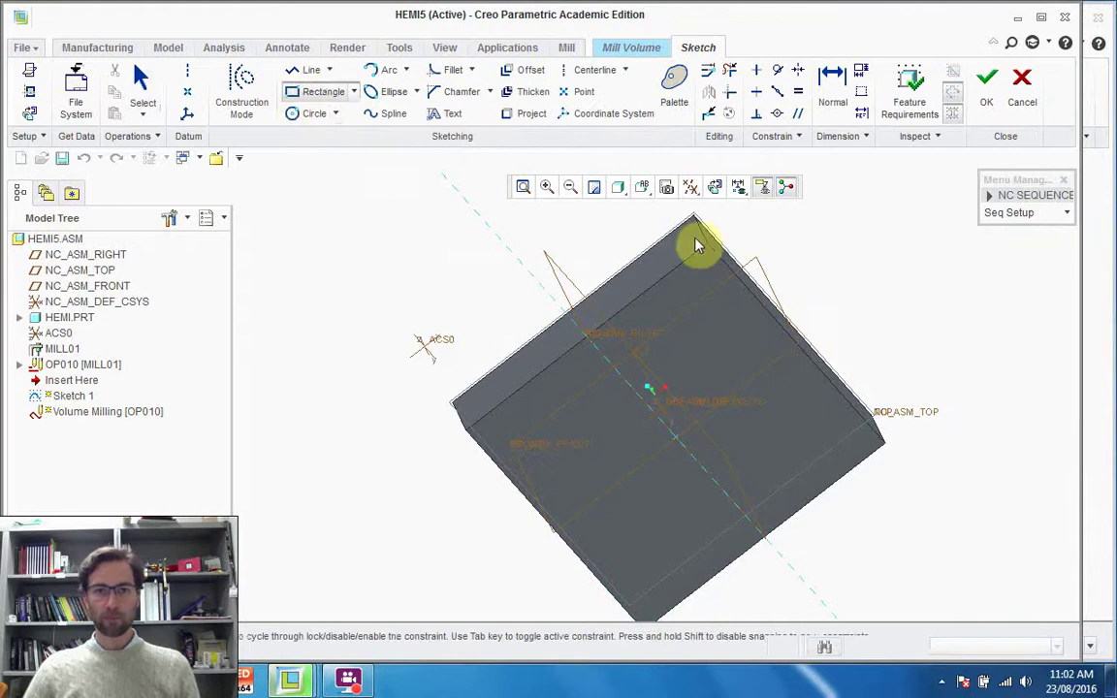
left_click(717, 189)
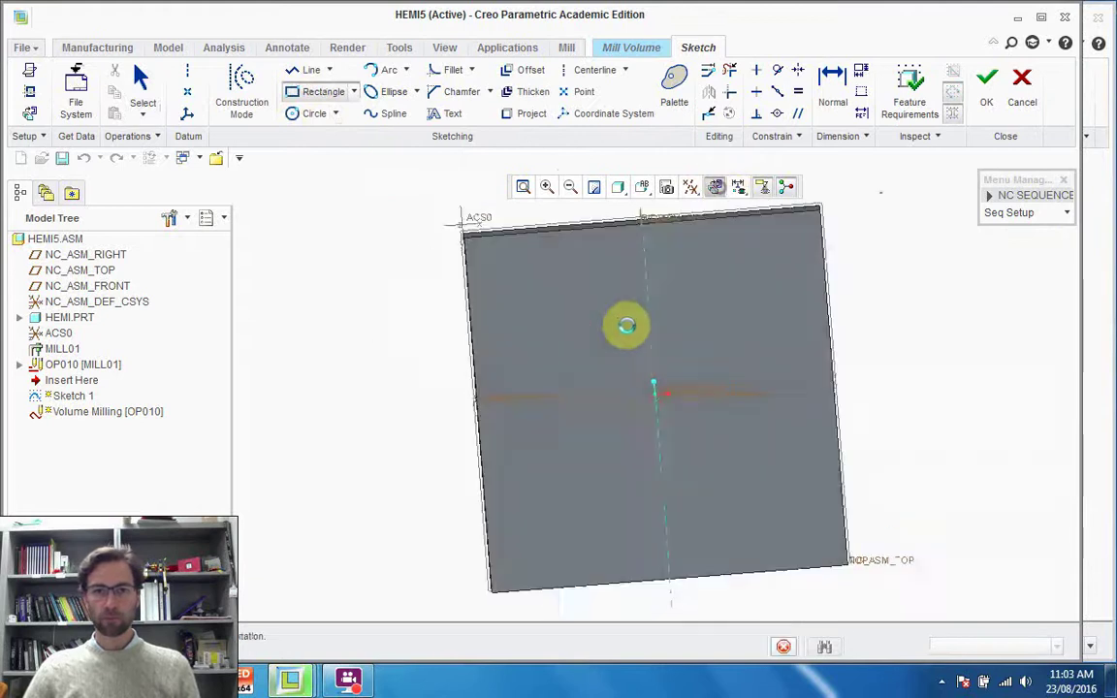
left_click(440, 191)
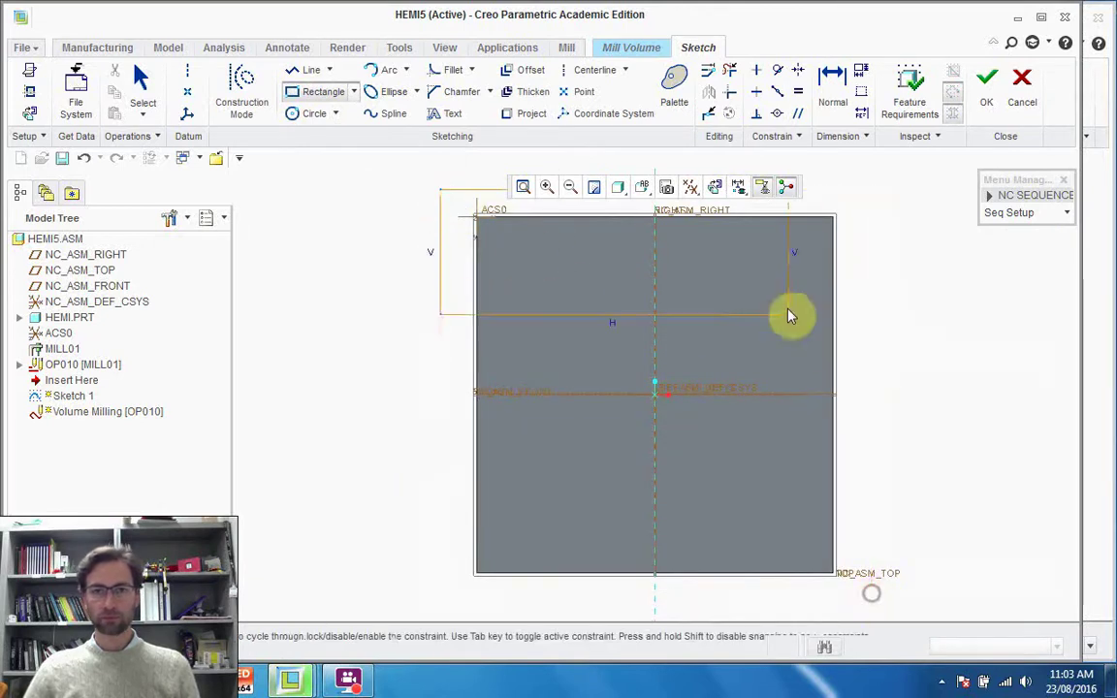
left_click(854, 596)
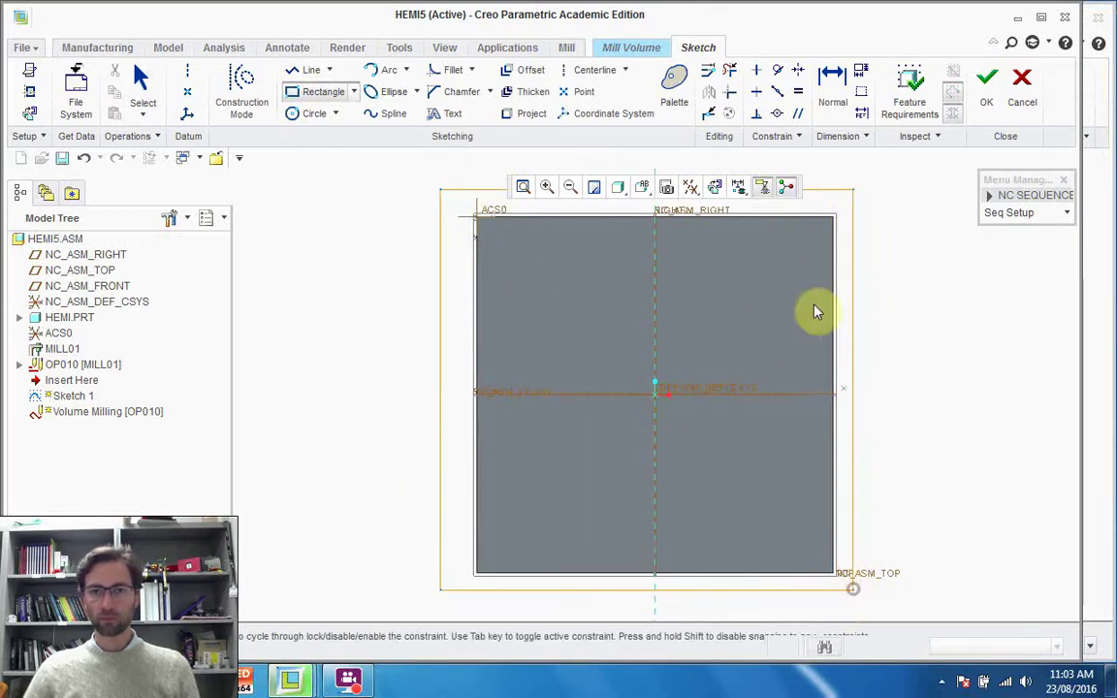
Step: Make the rectangle's right, top, left and bottom edges coincident with the block's edges
left_click(777, 113)
left_click(847, 230)
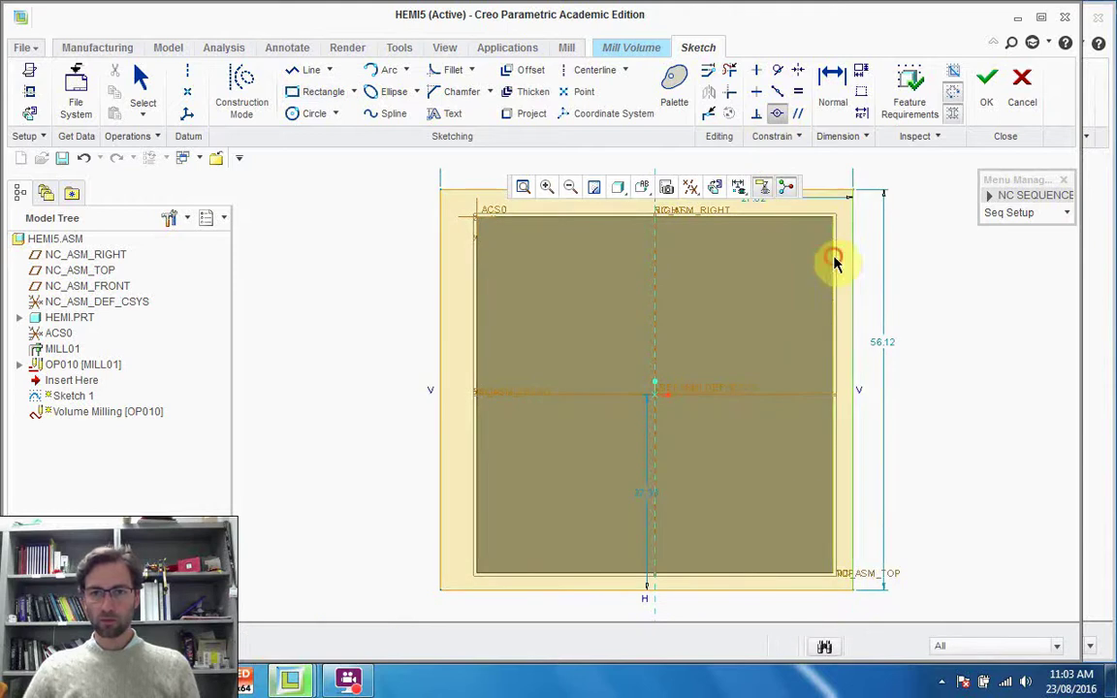
left_click(834, 262)
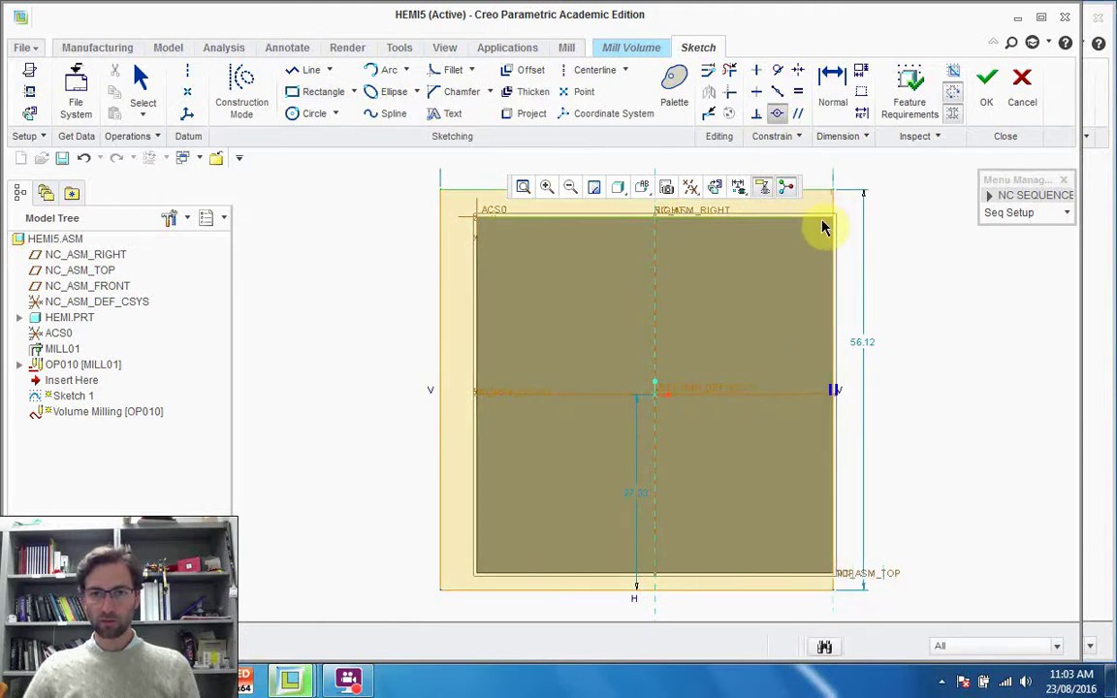
left_click(822, 223)
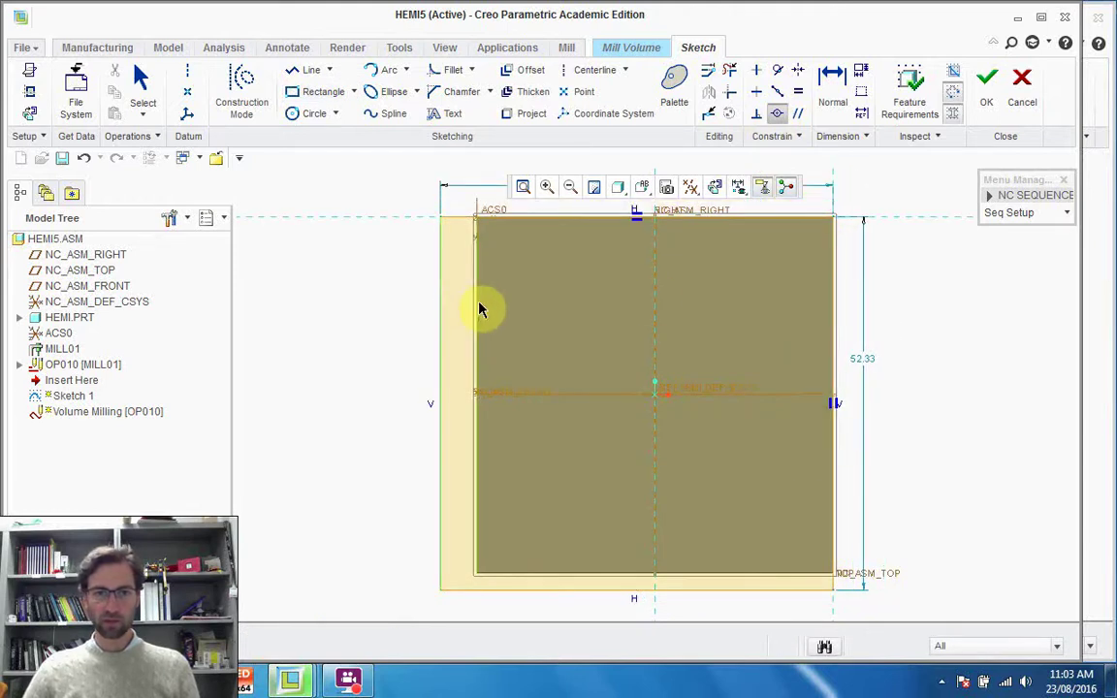
left_click(478, 305)
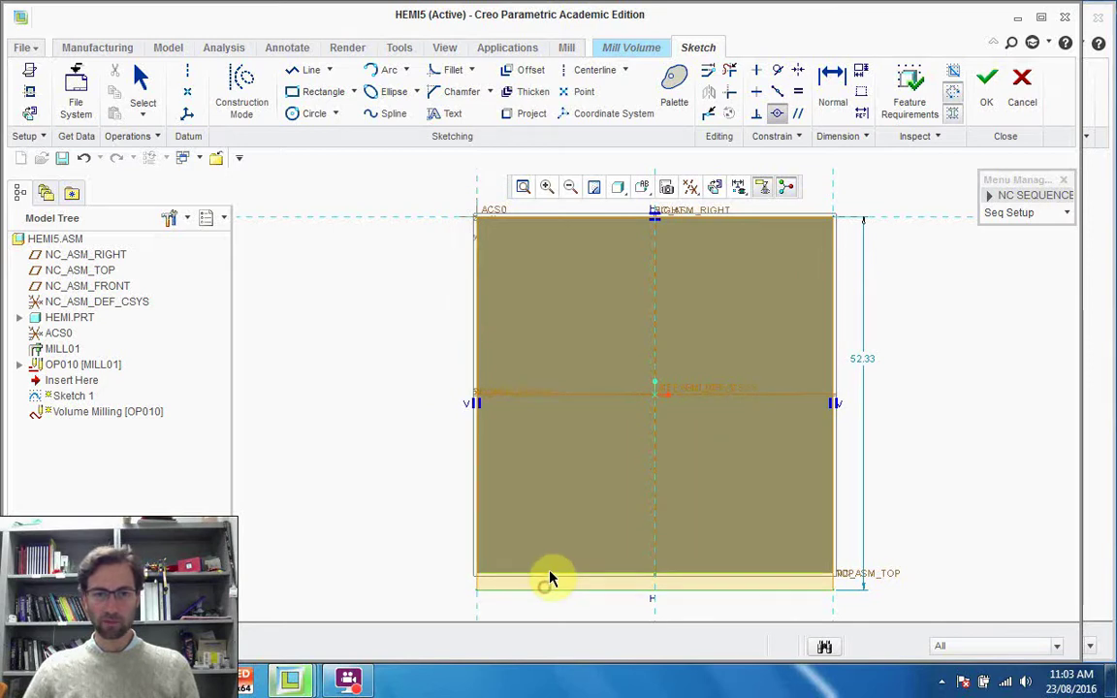
left_click(549, 582)
middle_click_drag(848, 312, 850, 404)
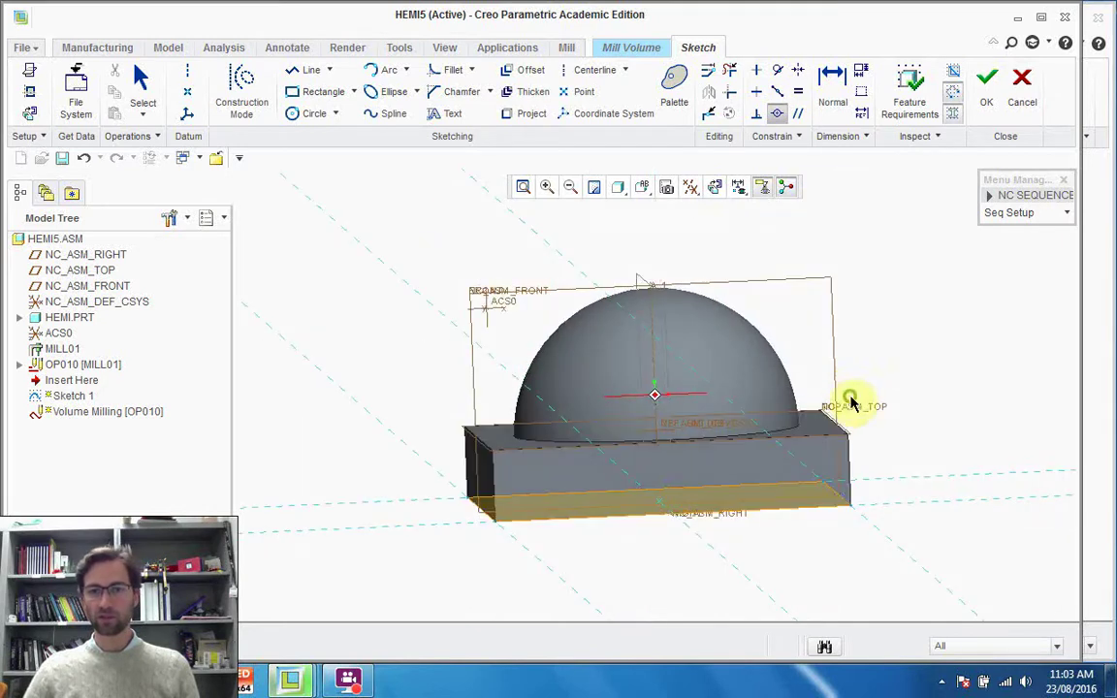
Step: Extrude the rectangle sketch, flipped upward over the hemisphere, to a depth of 30
left_click(986, 85)
left_click(258, 85)
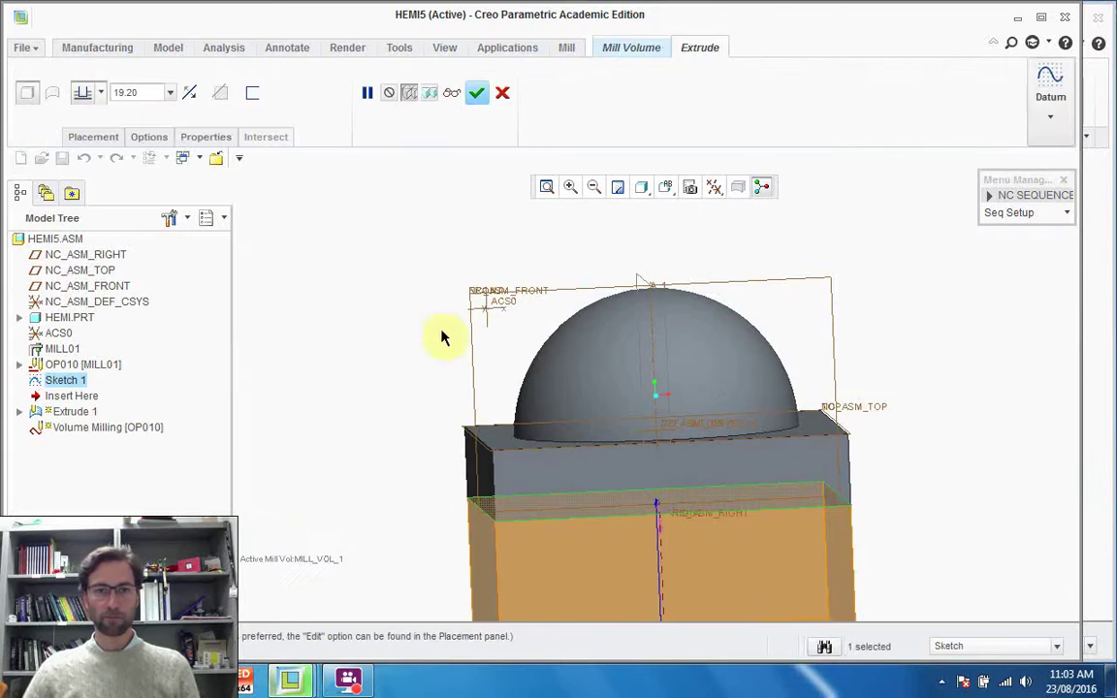
left_click(189, 94)
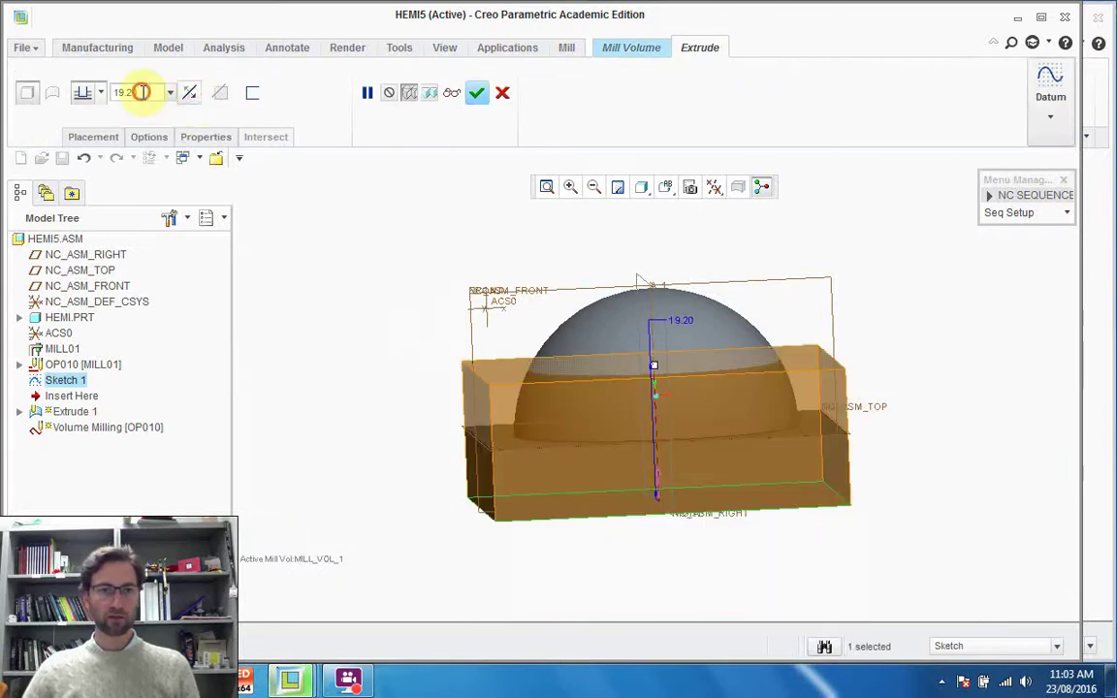
left_click_drag(142, 92, 112, 97)
type("30")
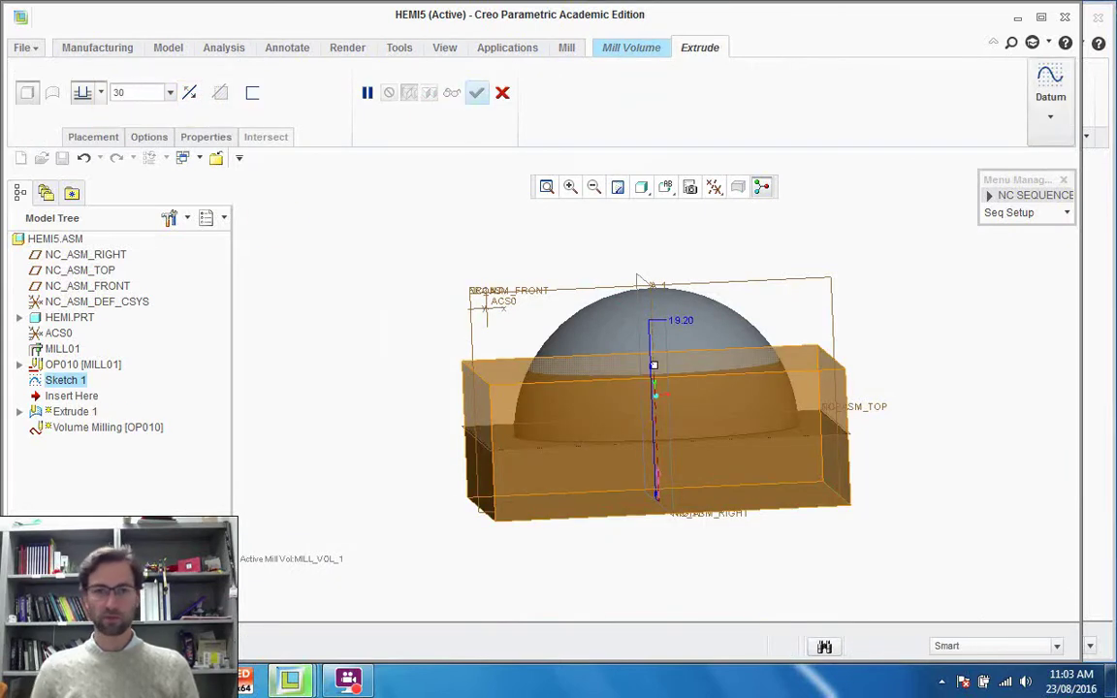
key("Return")
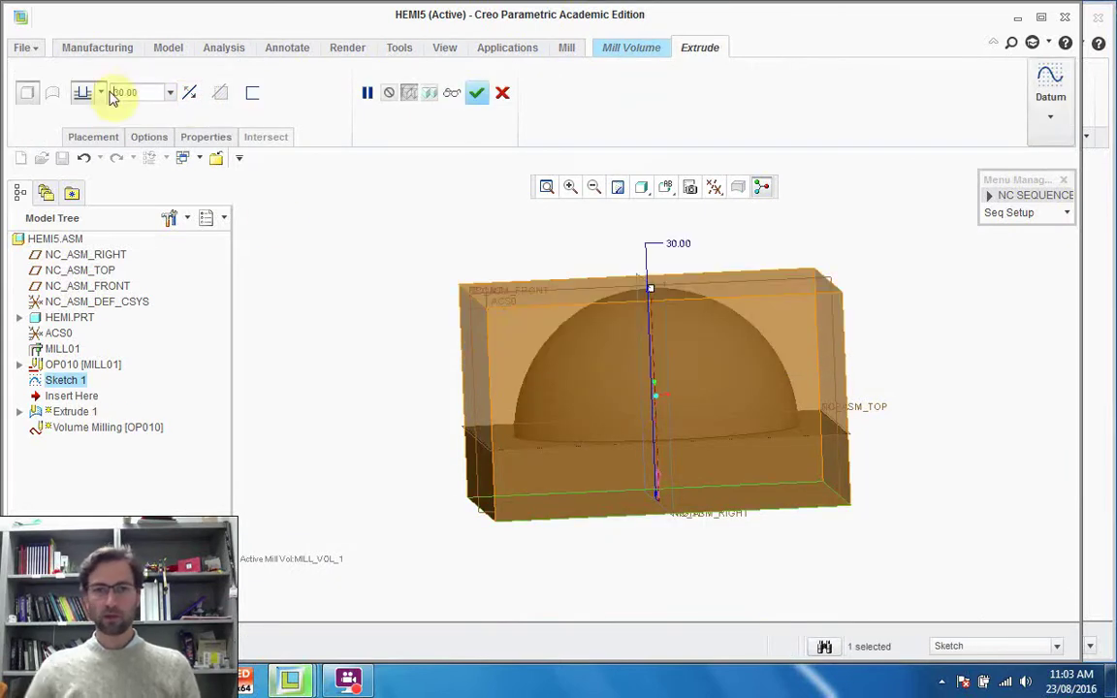
left_click(475, 93)
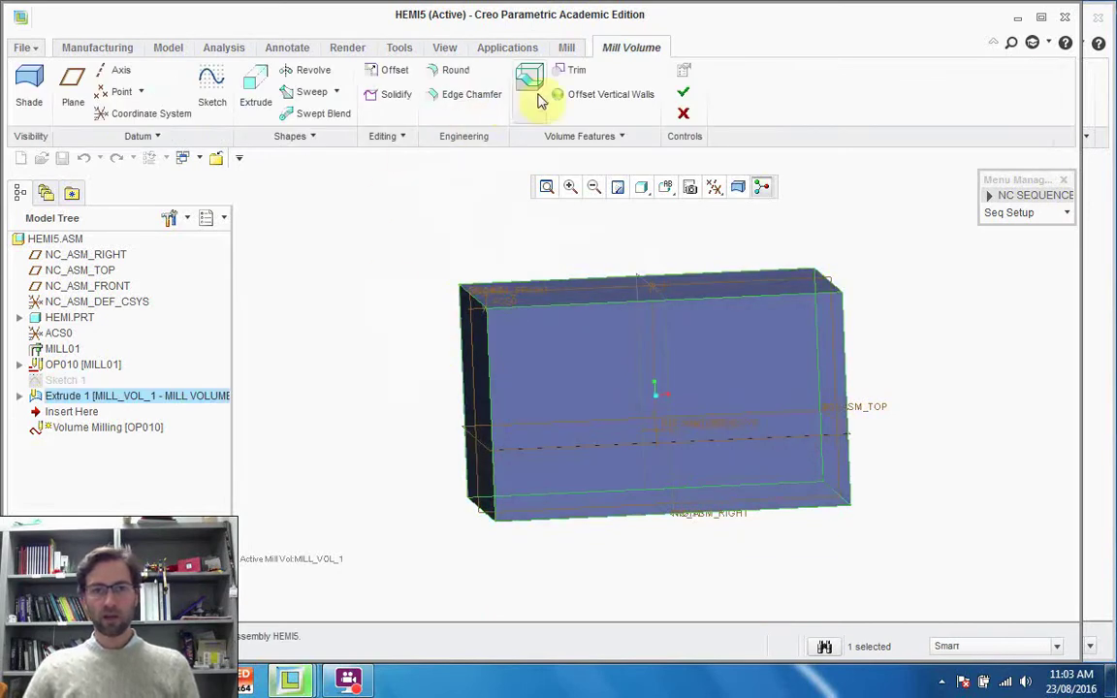
Step: Trim MILL_VOL_1 against the HEMI.PRT part and accept the mill volume
mouse_move(648, 254)
middle_mouse_down()
mouse_move(666, 240)
mouse_move(664, 258)
mouse_move(650, 246)
middle_mouse_up()
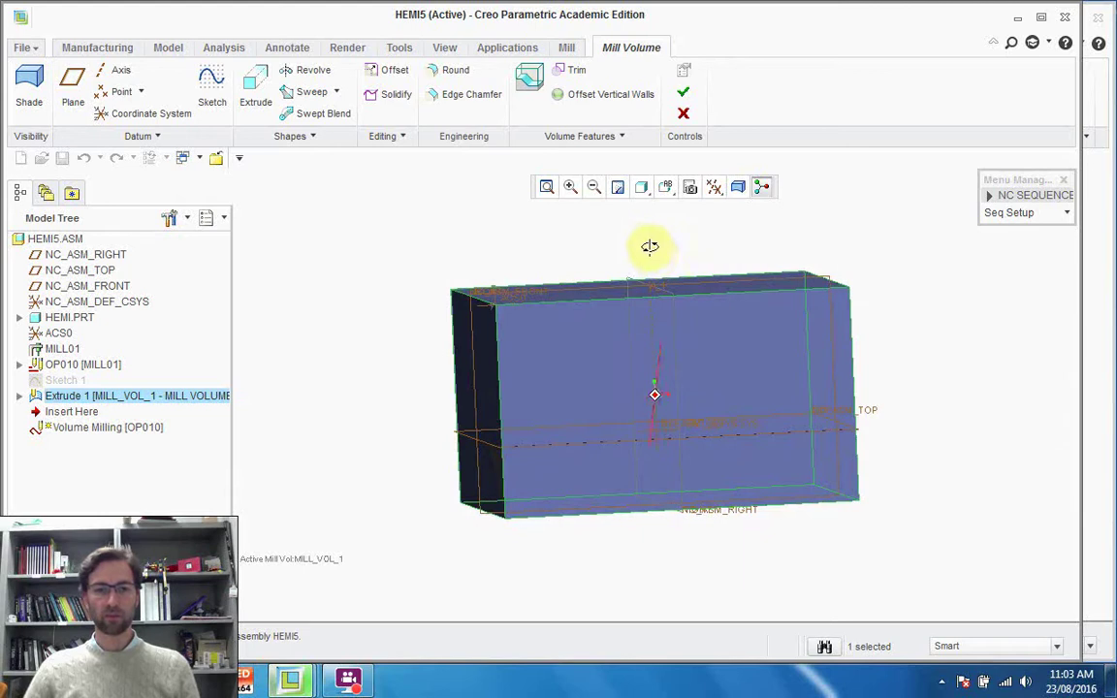
left_click(572, 69)
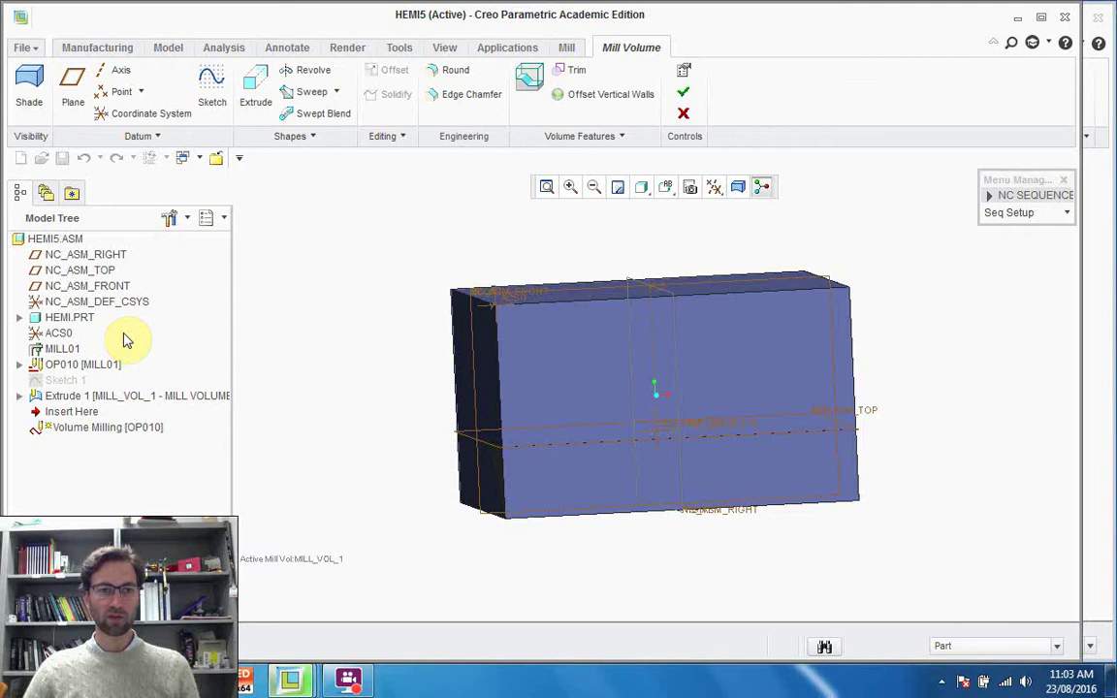
left_click(58, 318)
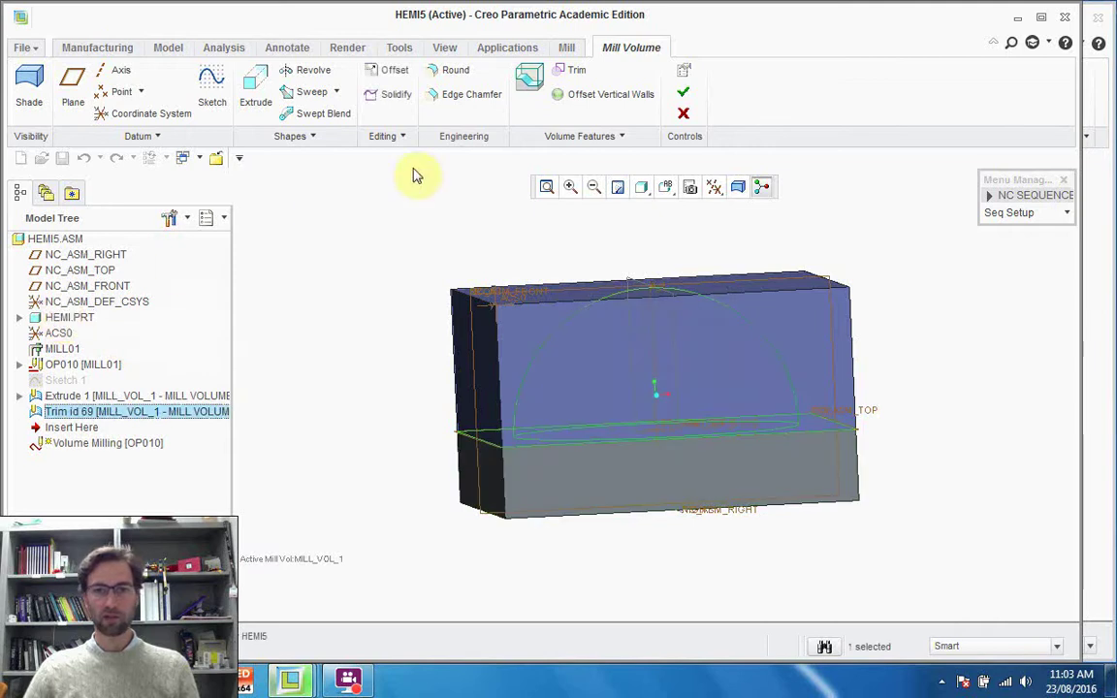
left_click(684, 95)
Step: Finish the volume milling sequence with Done Seq and hide the HEMI part
middle_click_drag(725, 400, 706, 332)
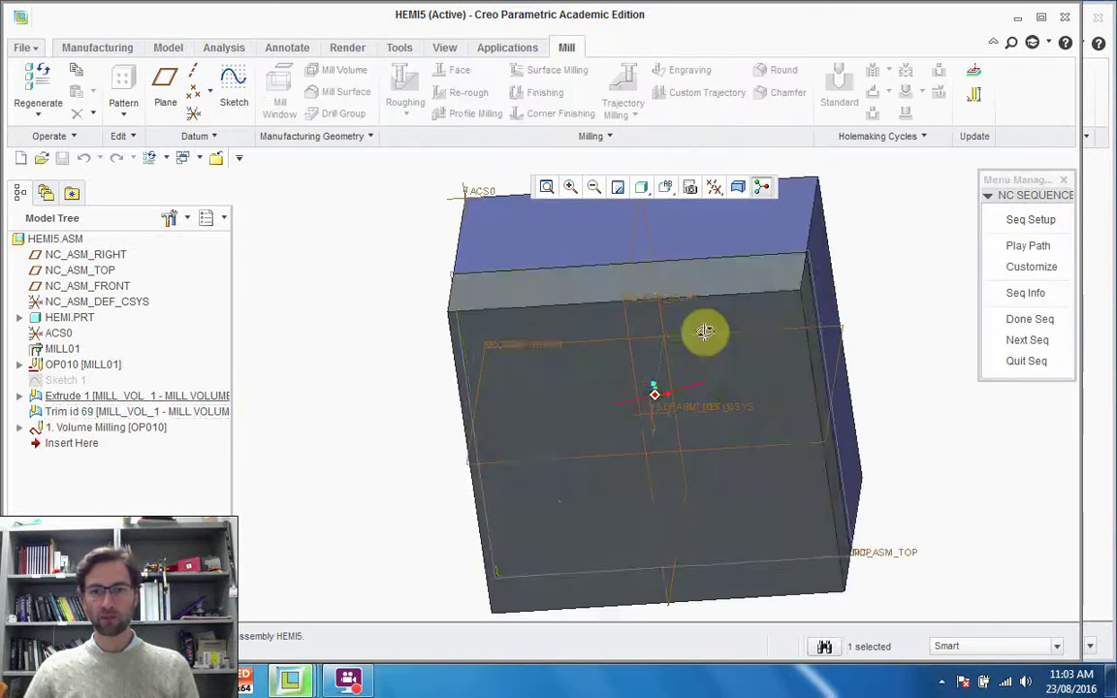
left_click(1032, 323)
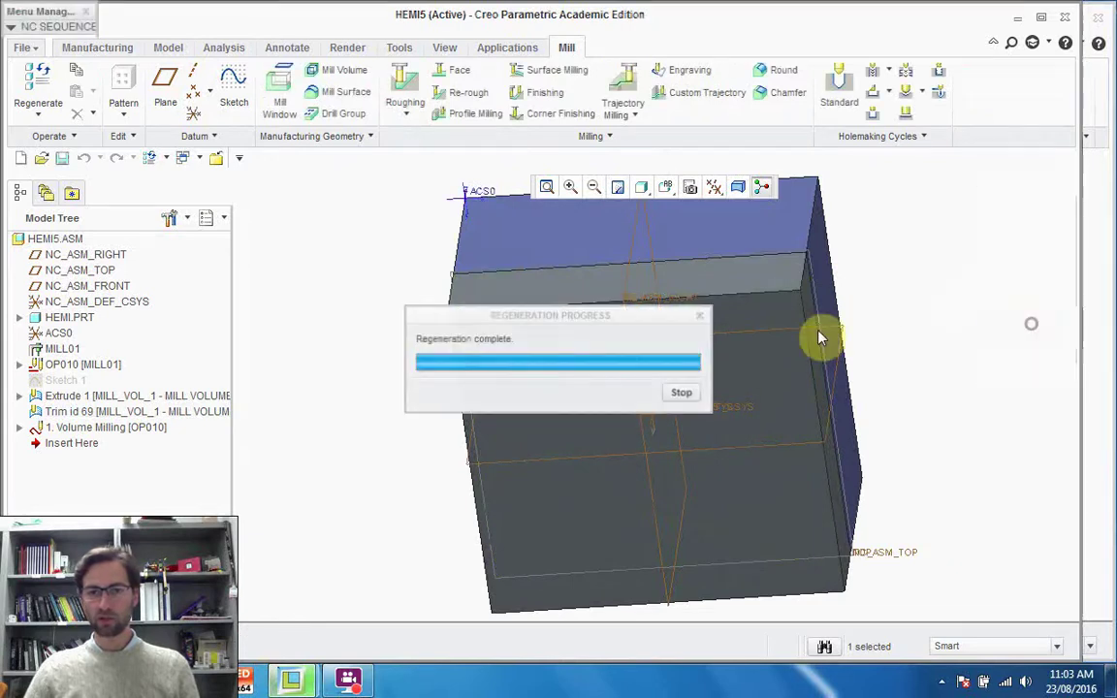
middle_click_drag(462, 331, 219, 387)
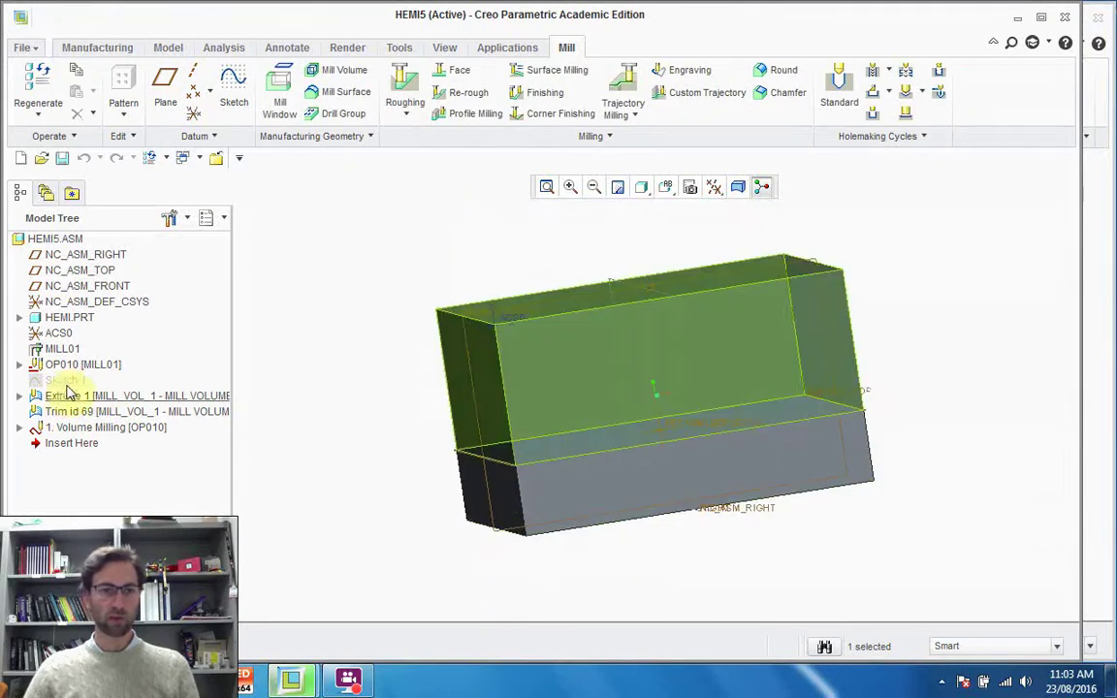
right_click(77, 329)
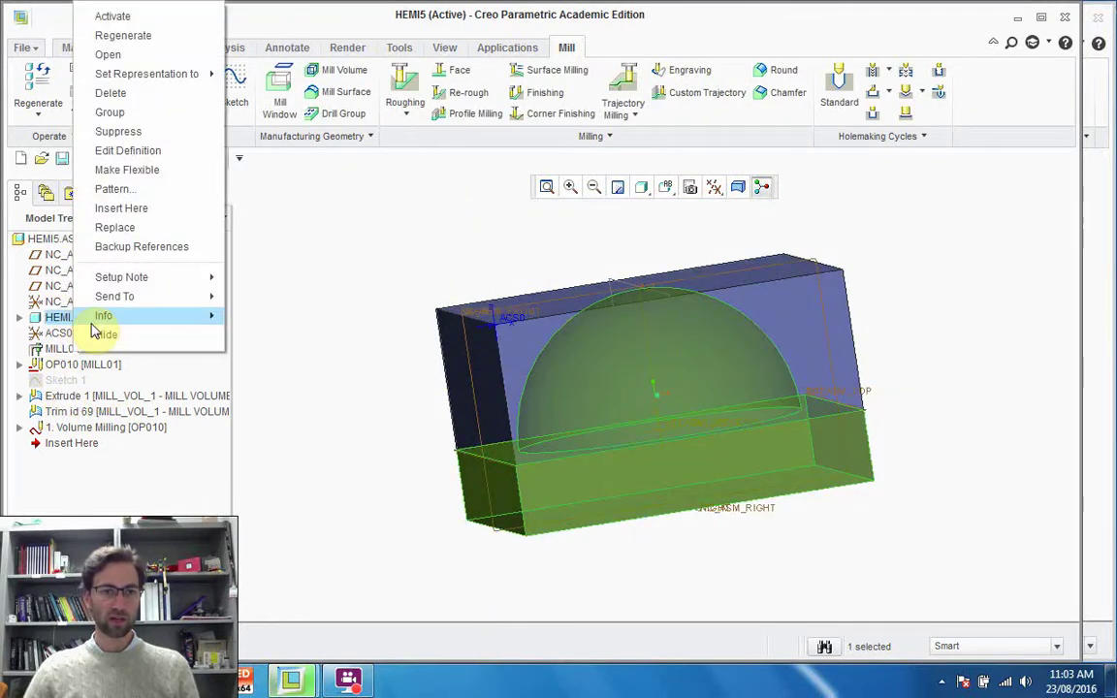
left_click(97, 320)
Step: Return to the trimetric view, keep HEMI showing, and hide the Extrude 1 volume
mouse_move(687, 375)
middle_mouse_down()
mouse_move(668, 302)
mouse_move(591, 311)
mouse_move(638, 327)
mouse_move(561, 388)
mouse_move(690, 357)
middle_mouse_up()
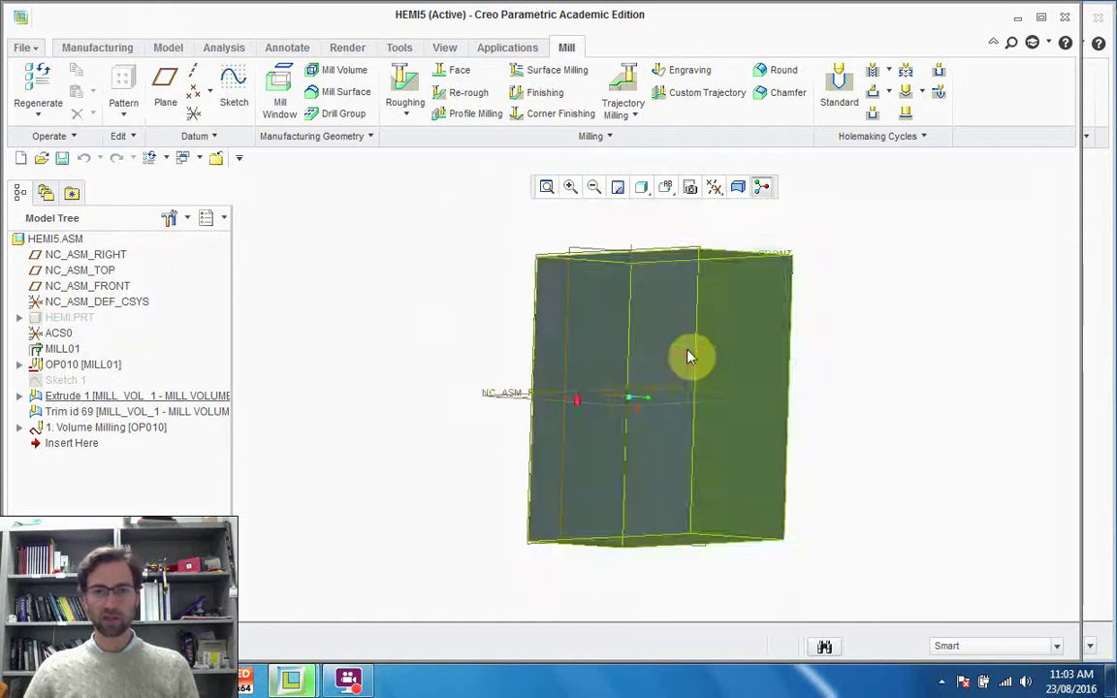
left_click(667, 187)
left_click(669, 216)
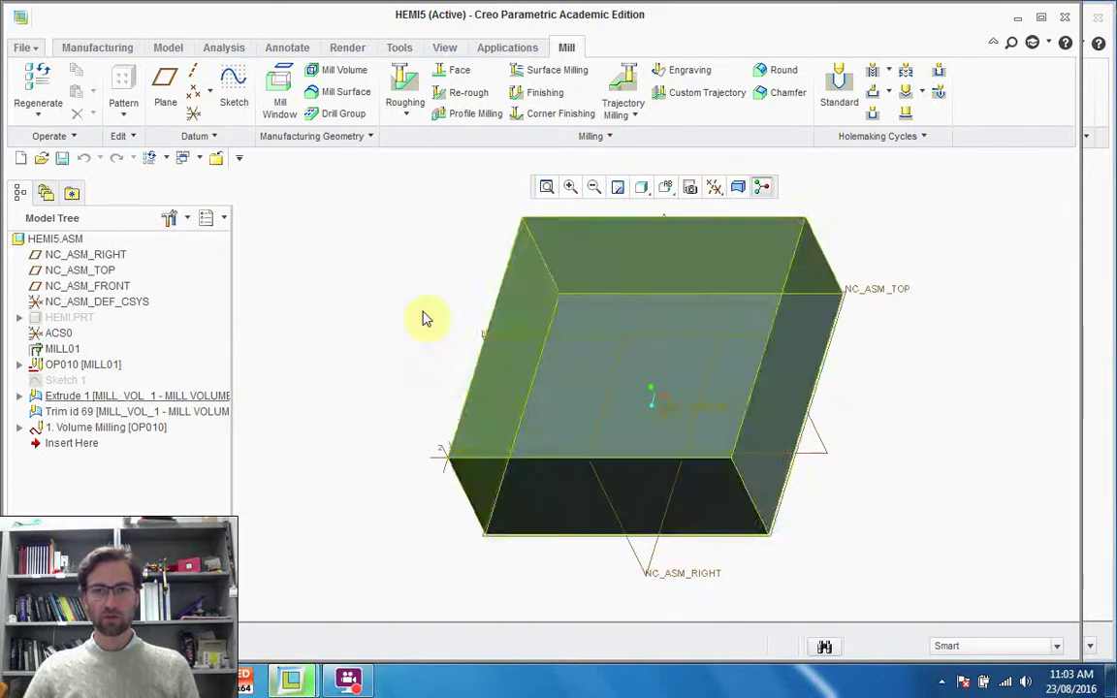
right_click(82, 323)
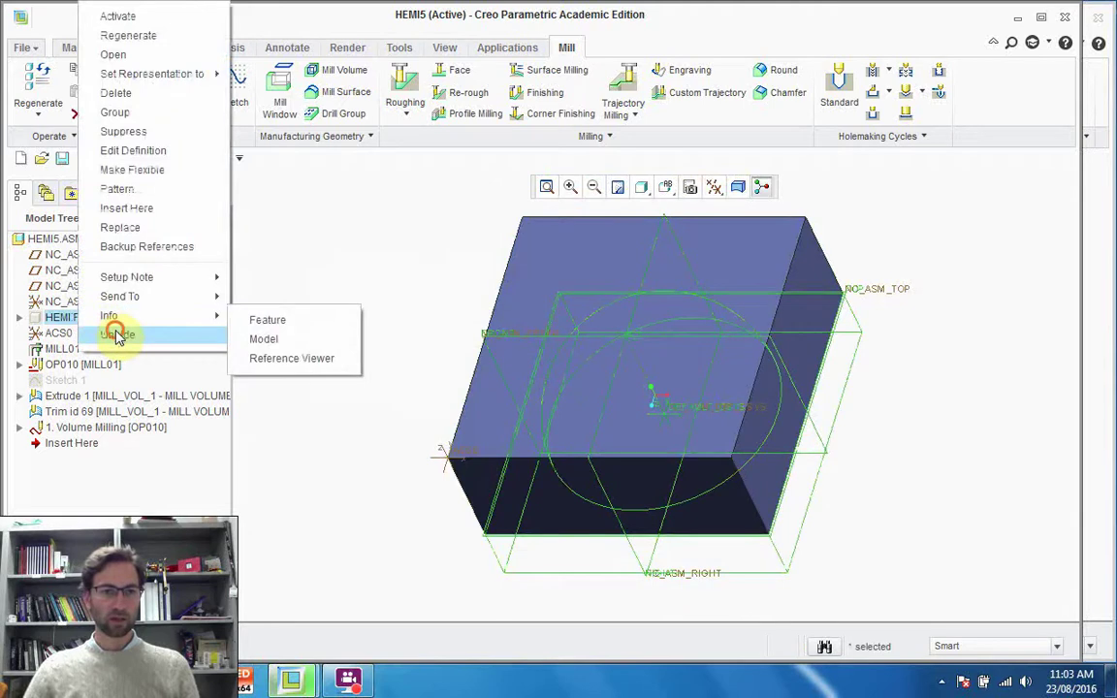
key("Escape")
right_click(87, 397)
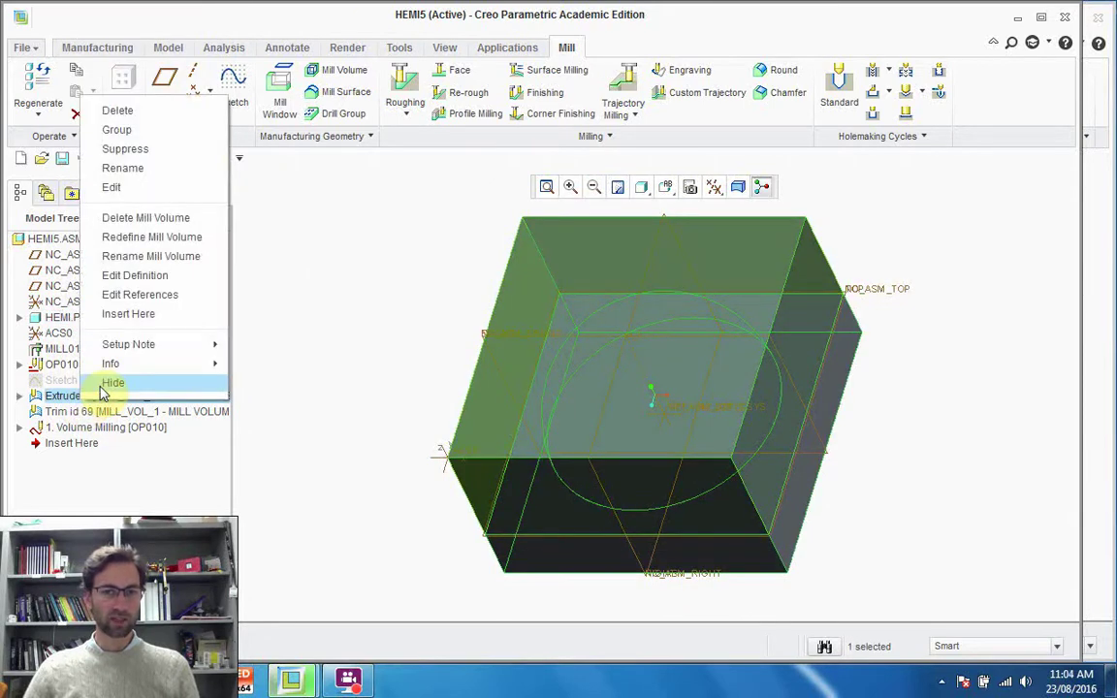
left_click(108, 384)
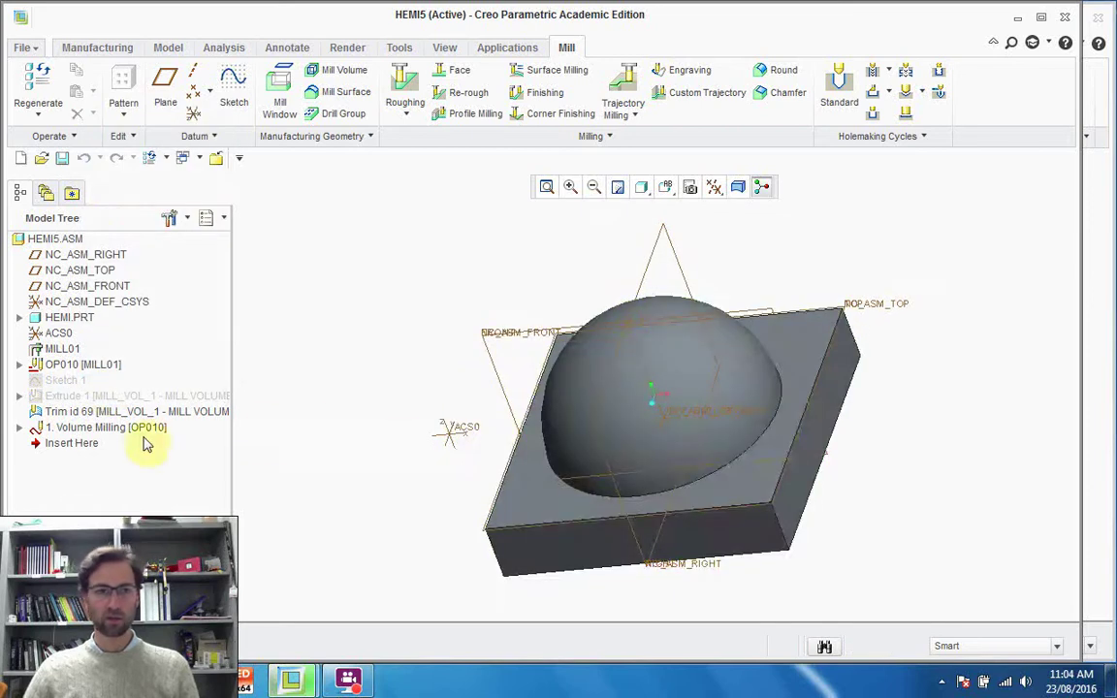
right_click(89, 427)
Step: Play the Volume Milling toolpath at increased display speed, then close the player
left_click(128, 327)
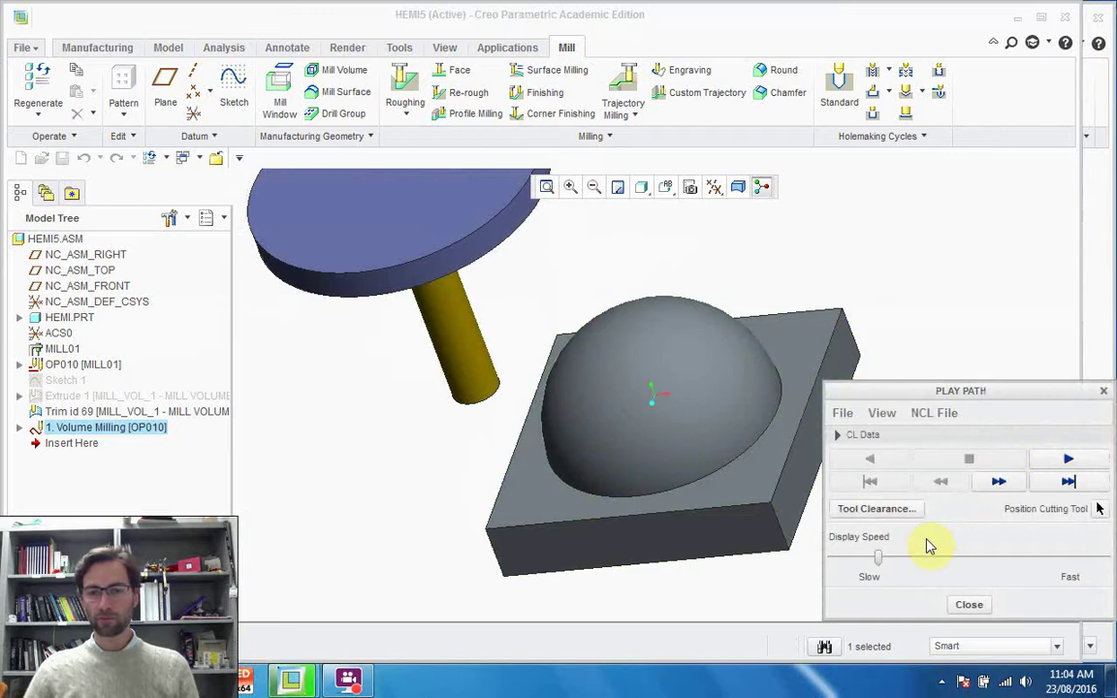
left_click(1068, 458)
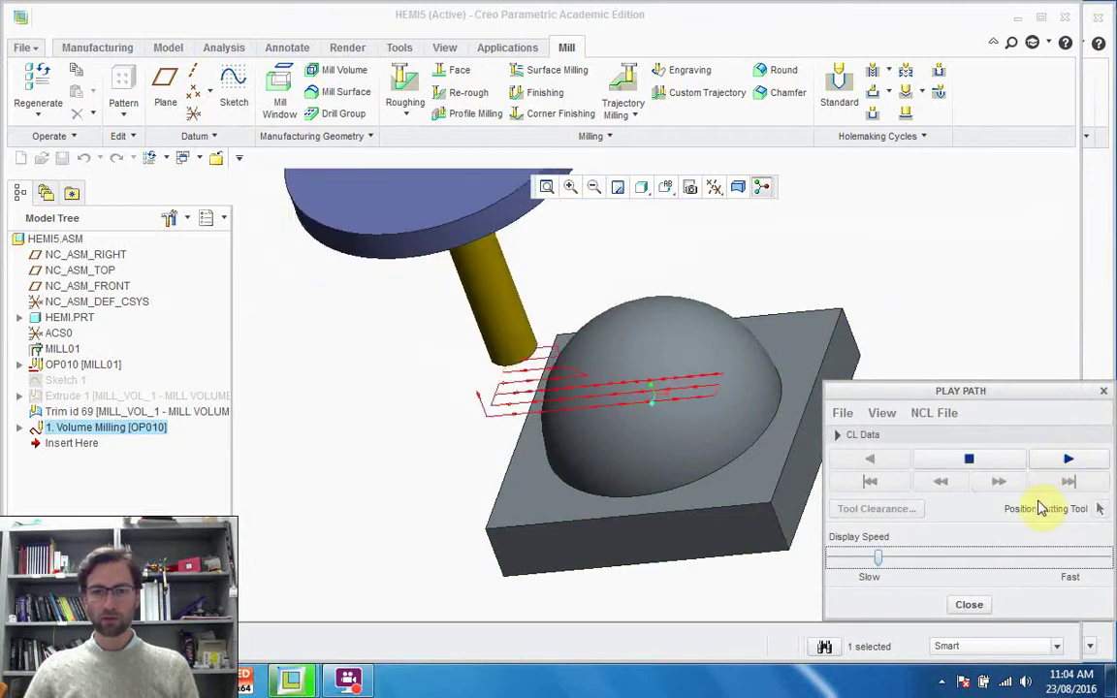
mouse_move(720, 472)
middle_mouse_down()
mouse_move(719, 427)
mouse_move(719, 462)
mouse_move(724, 429)
mouse_move(743, 490)
mouse_move(728, 458)
mouse_move(690, 451)
mouse_move(700, 484)
mouse_move(766, 519)
middle_mouse_up()
left_click_drag(872, 567, 917, 562)
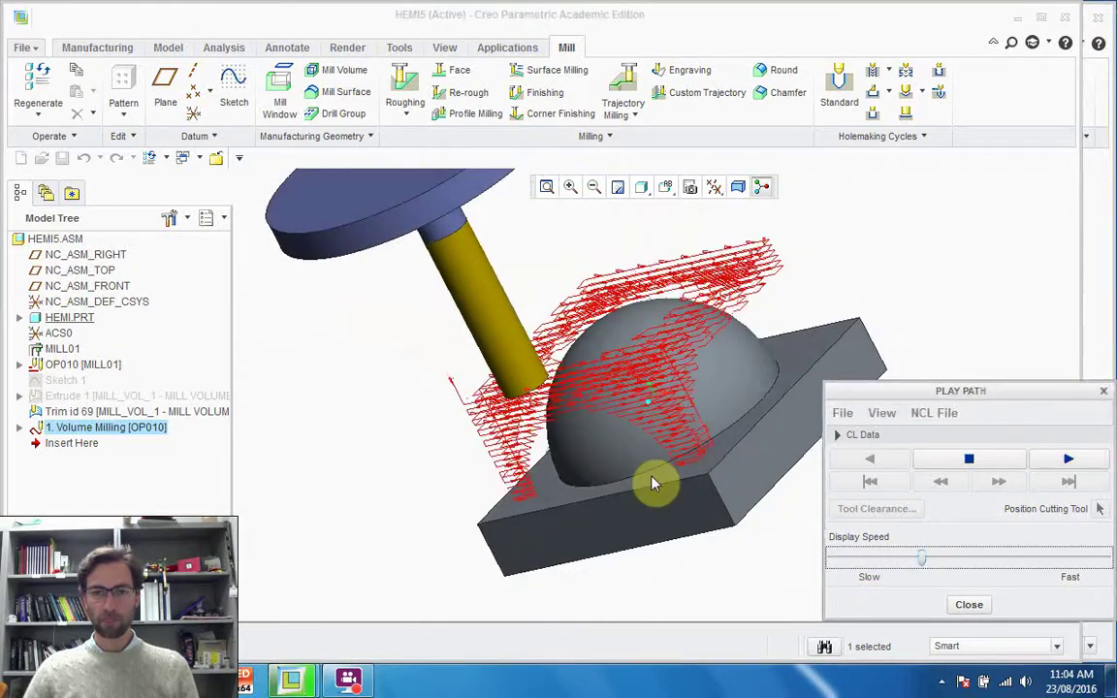
middle_click_drag(653, 481, 673, 450)
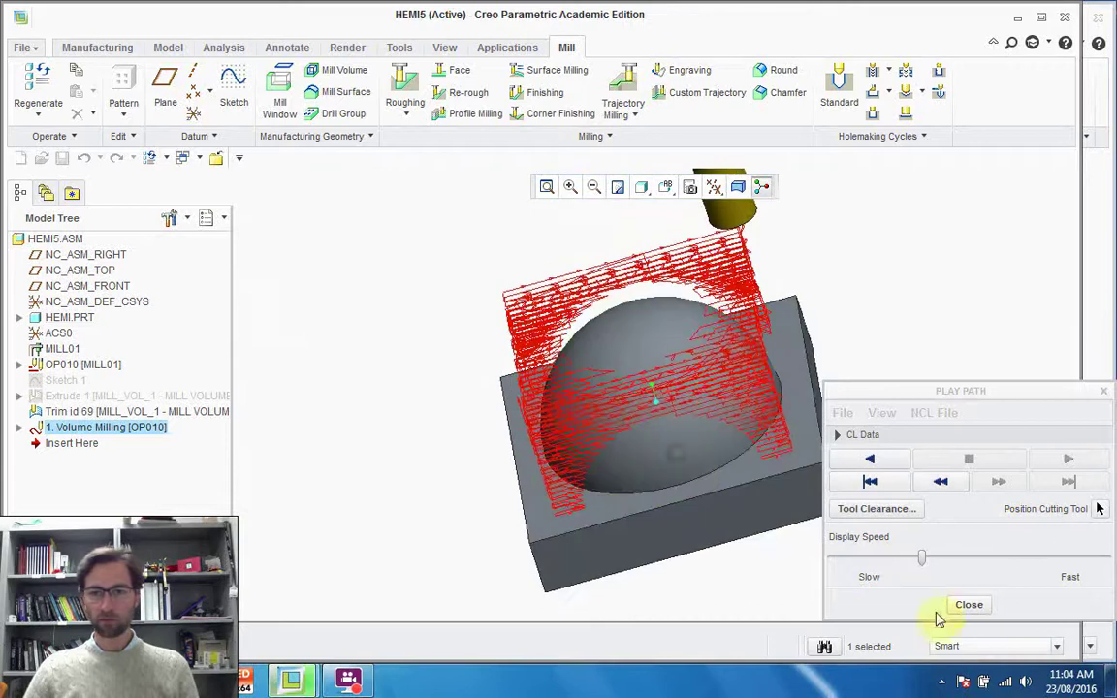
left_click(968, 604)
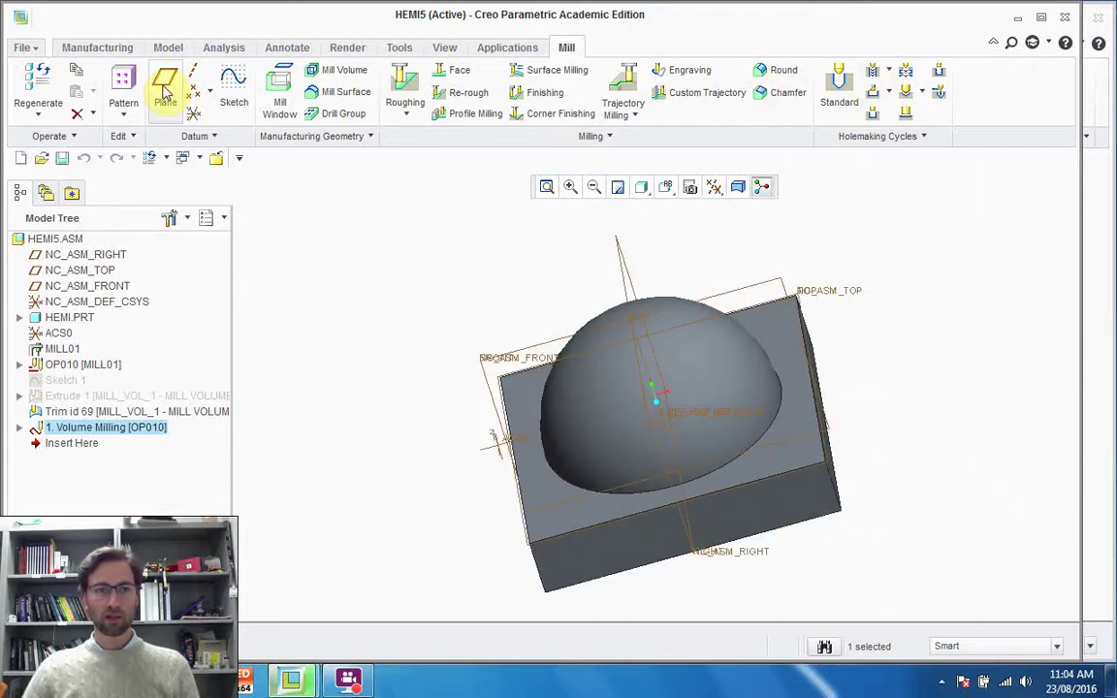
Step: Output 1: Volume Milling to a CL file with MCD File and Compute CL enabled
left_click(97, 50)
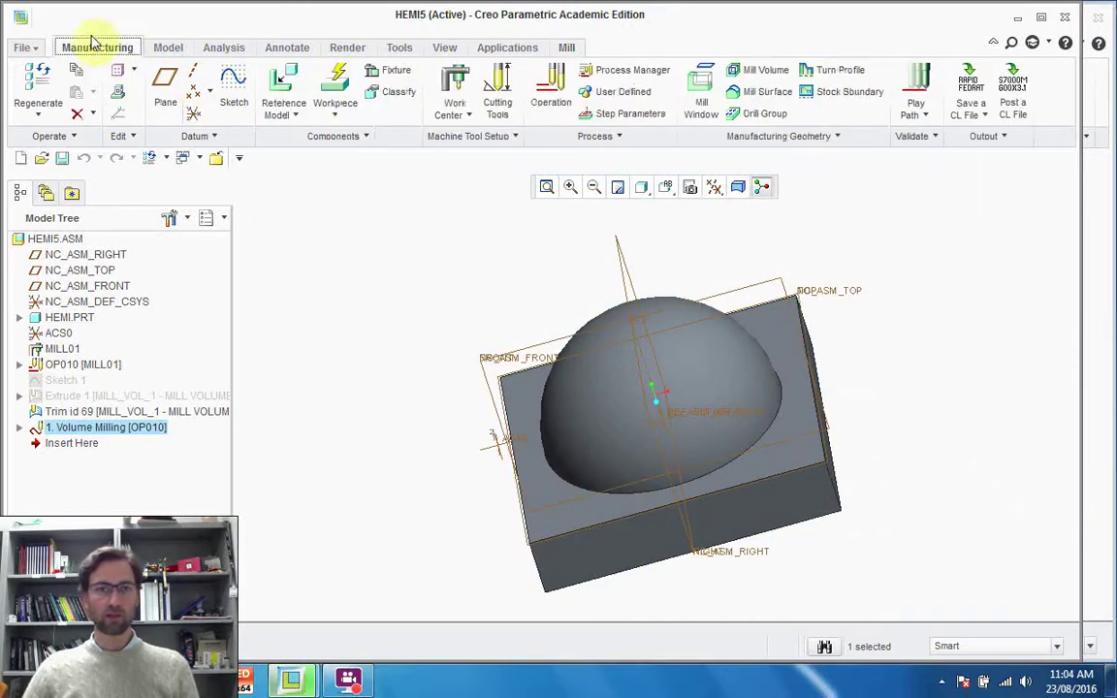
left_click(971, 88)
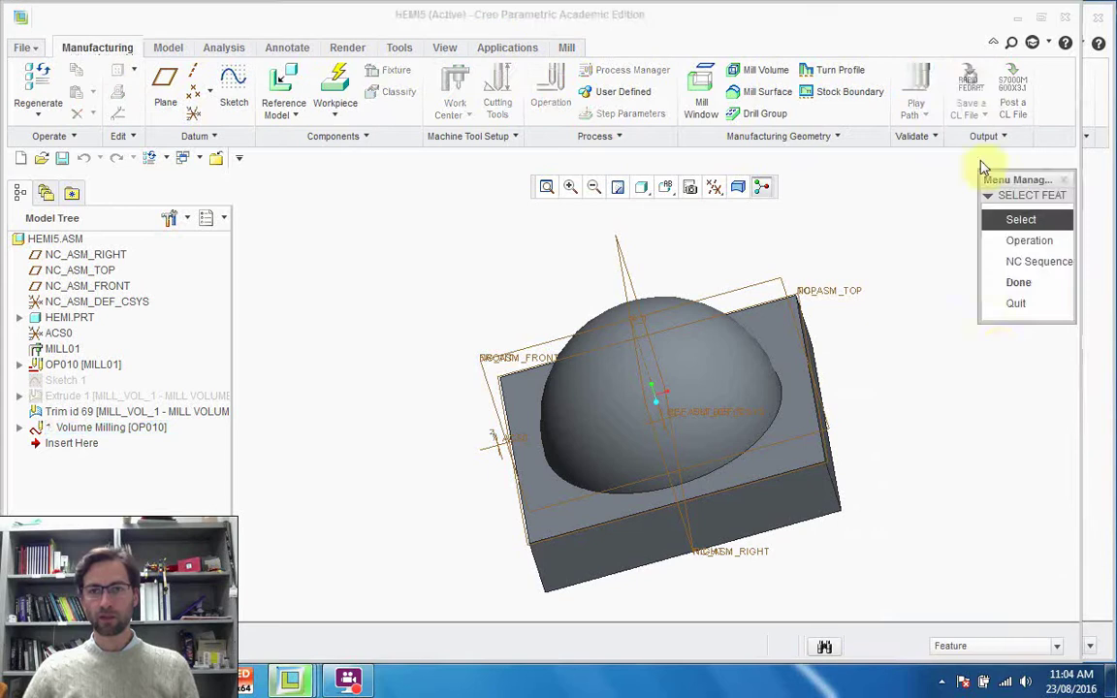
left_click(1038, 264)
left_click(1029, 352)
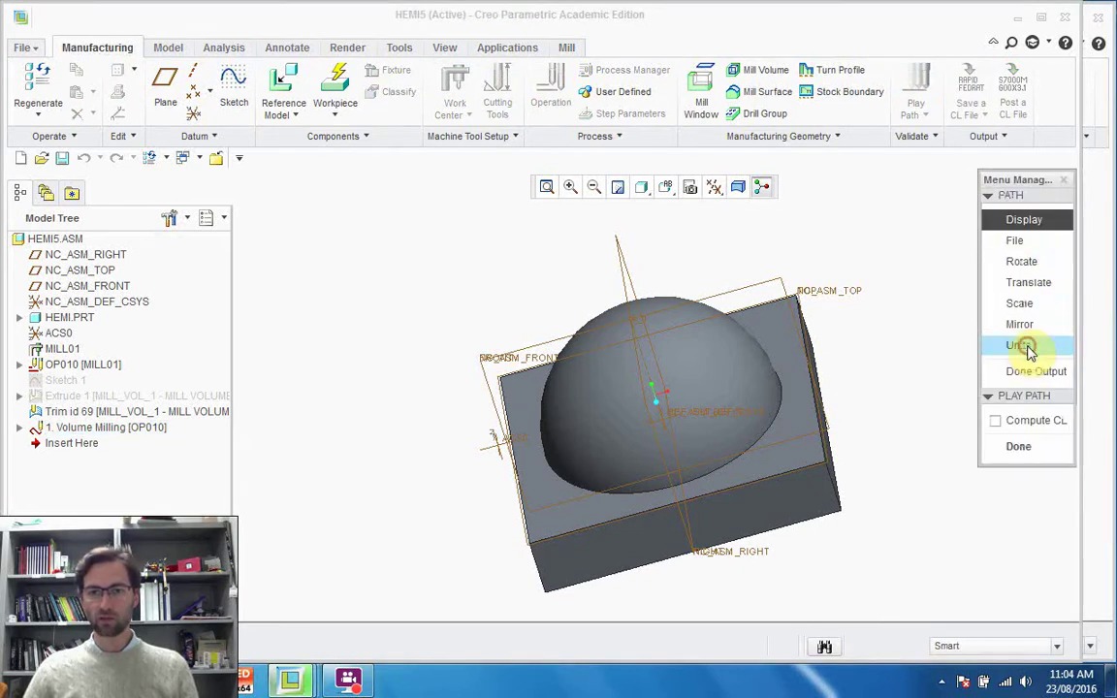
left_click(1014, 241)
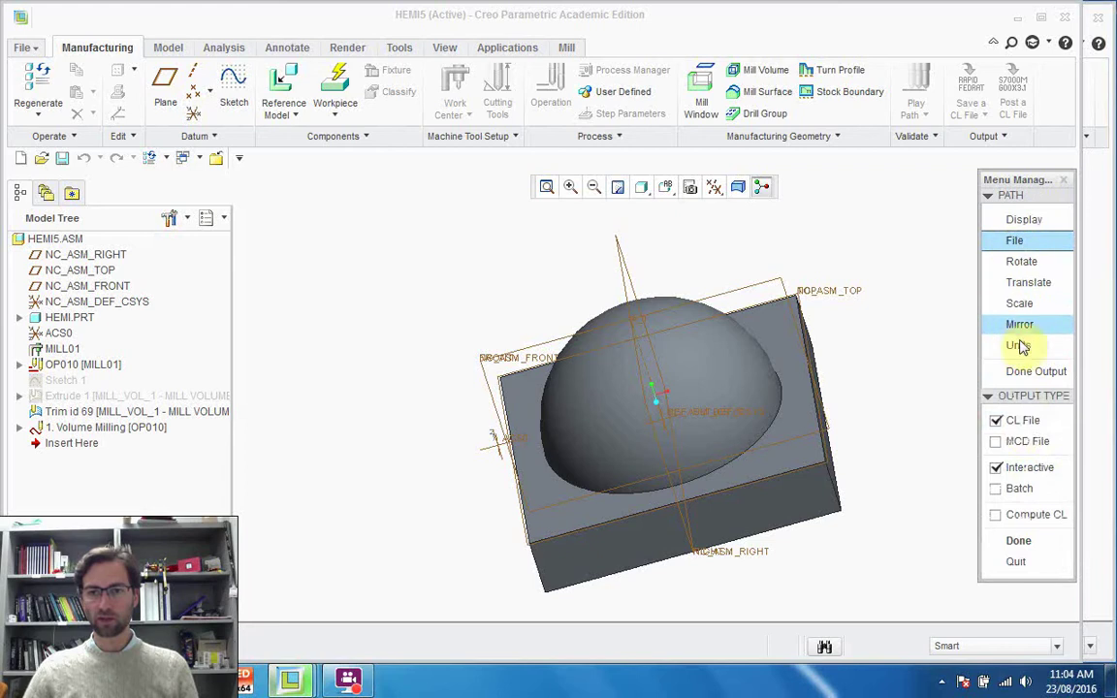
left_click(997, 444)
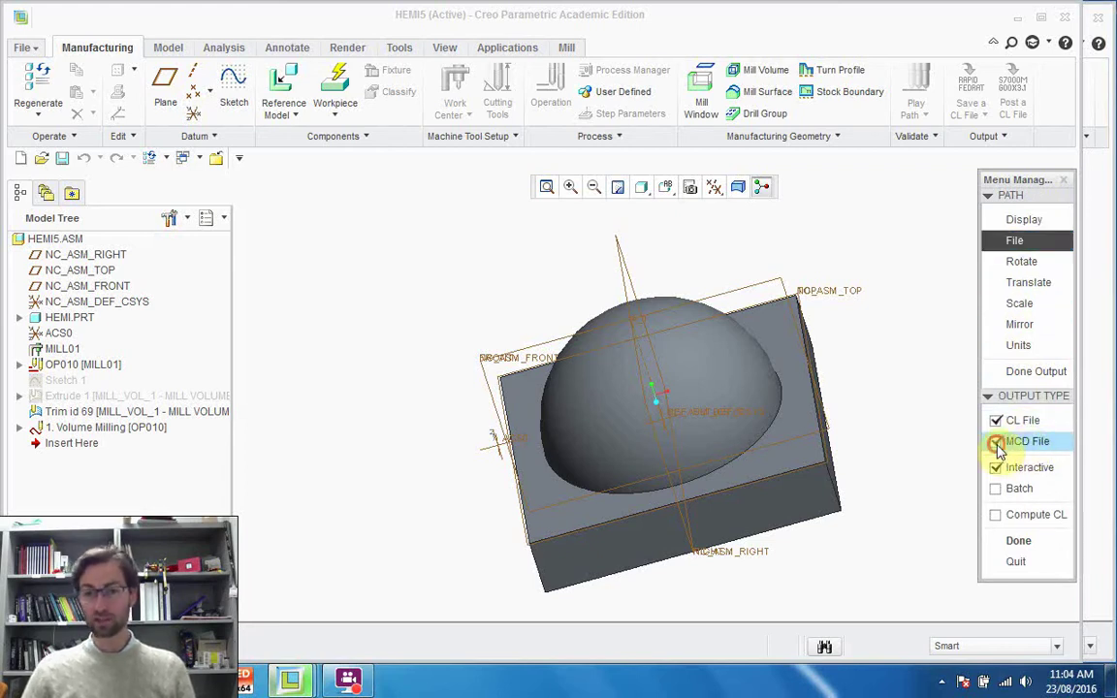
left_click(998, 518)
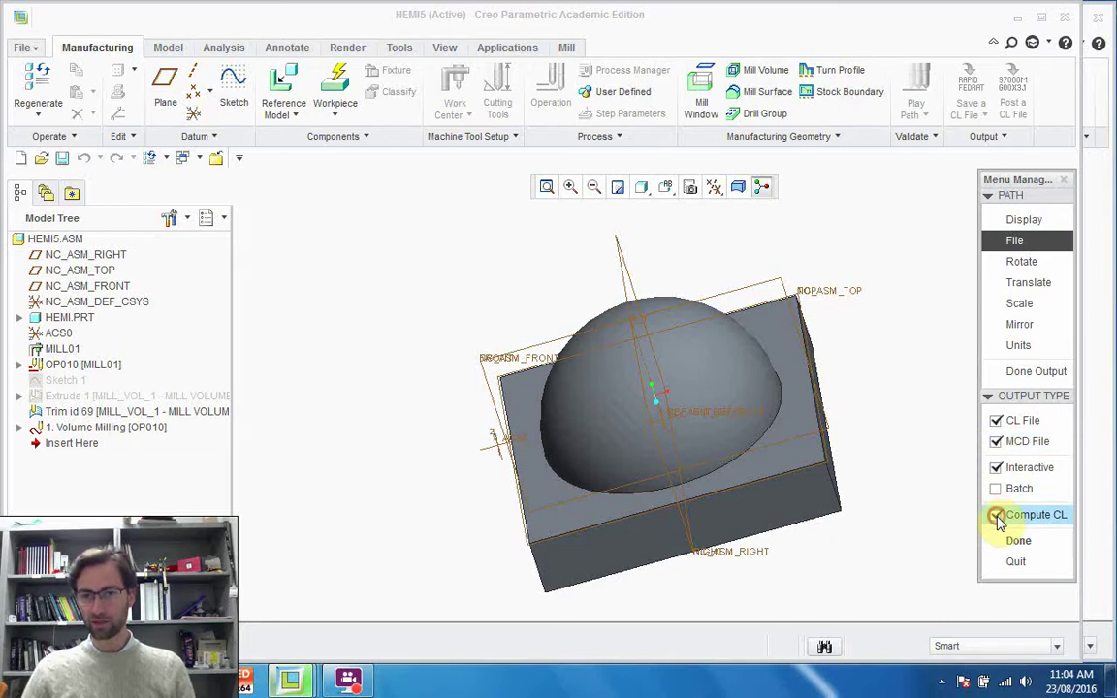
left_click(1023, 538)
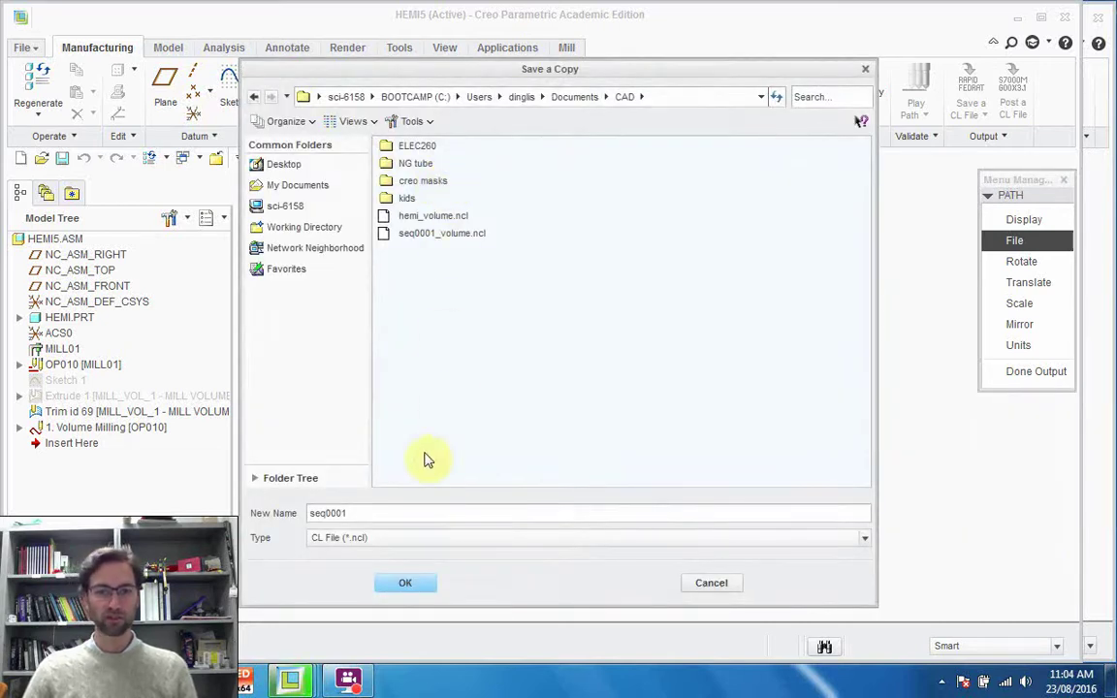
Step: Save the CL file under the name hemi_vol_rough
double_click(359, 513)
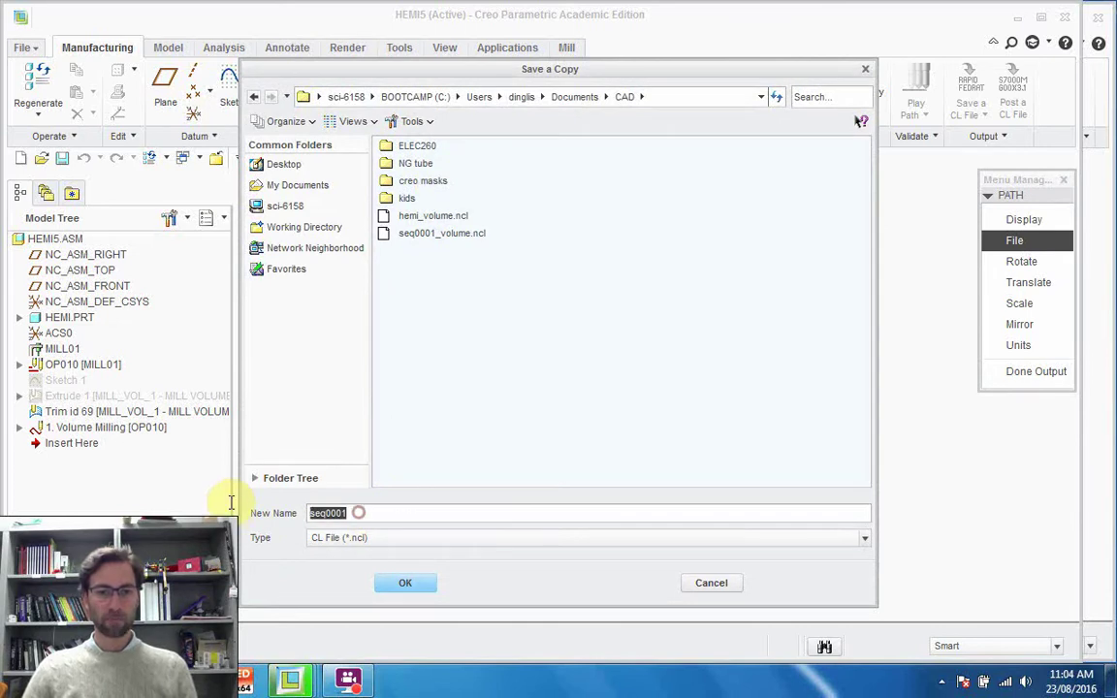
type("hemi_vol_rough")
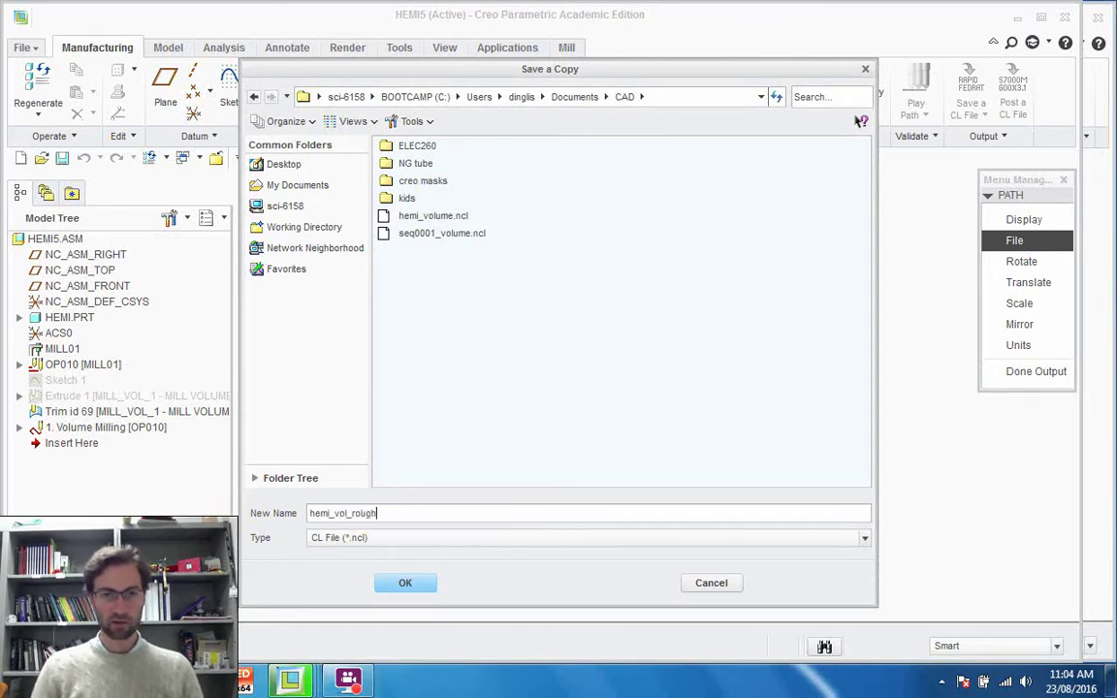
left_click(412, 582)
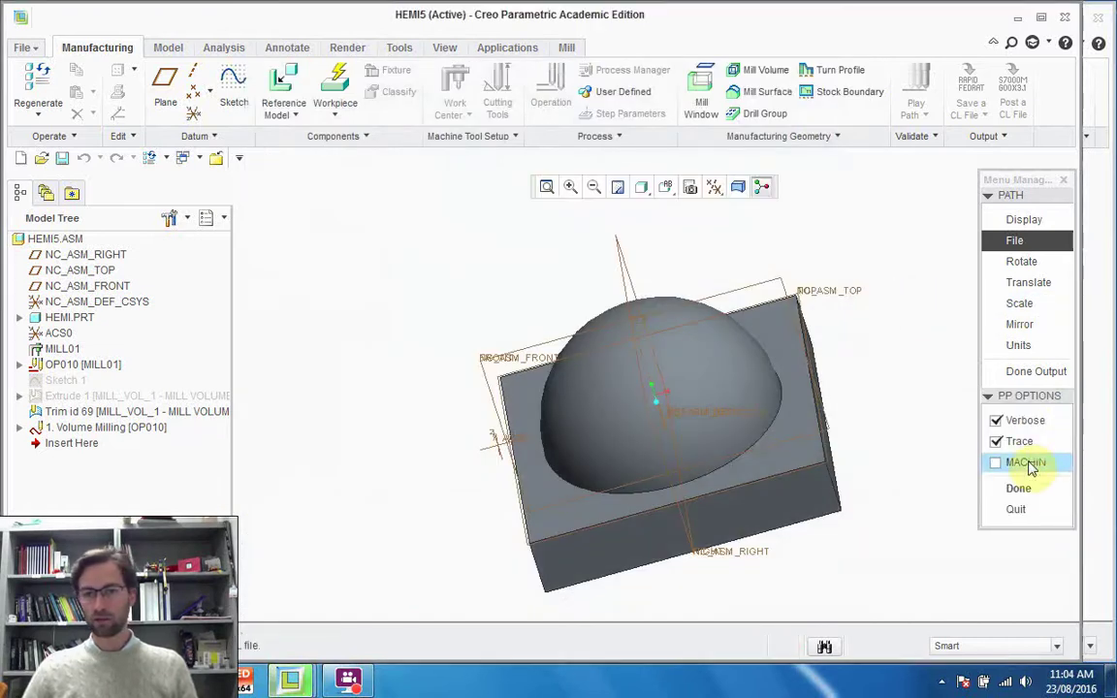
Step: Accept the post-processor options with Verbose and Trace enabled
left_click(1018, 489)
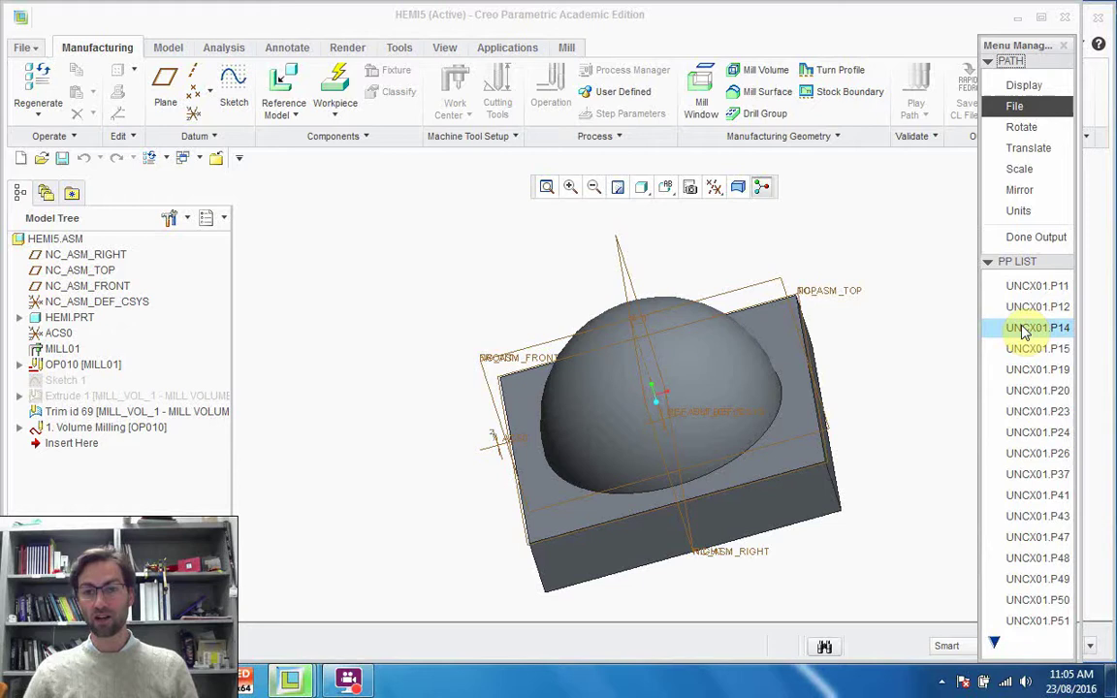
Step: Post-process with UNCX01.P11 using program number 1, then close the log and output menu
left_click(1024, 285)
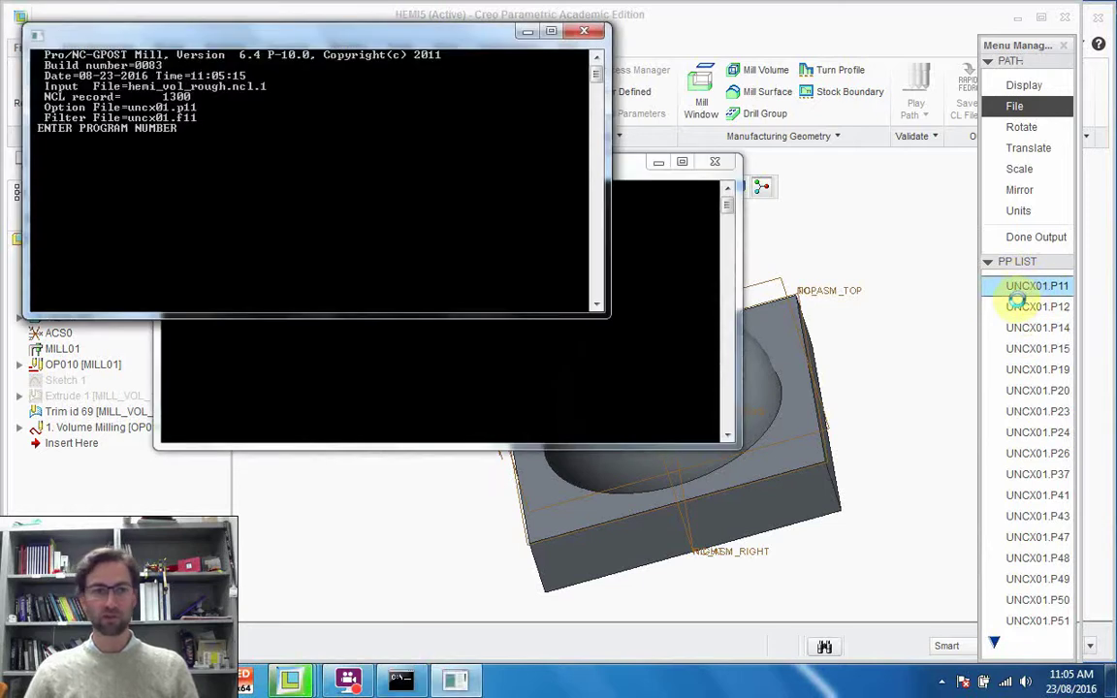
type("1")
key("Return")
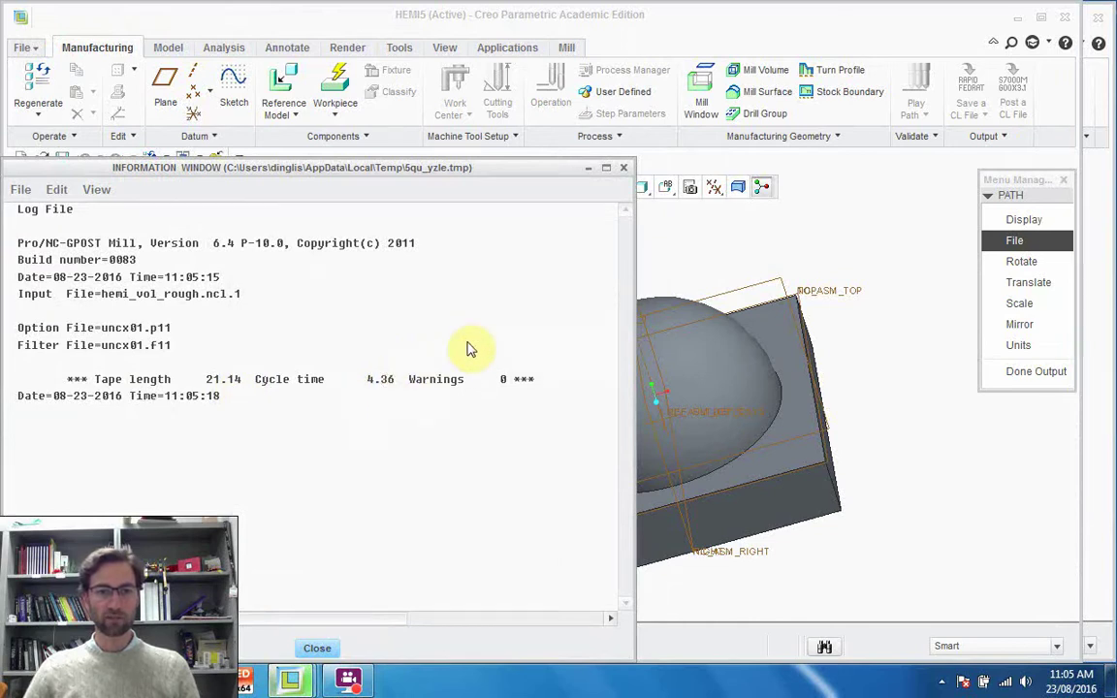
left_click(320, 648)
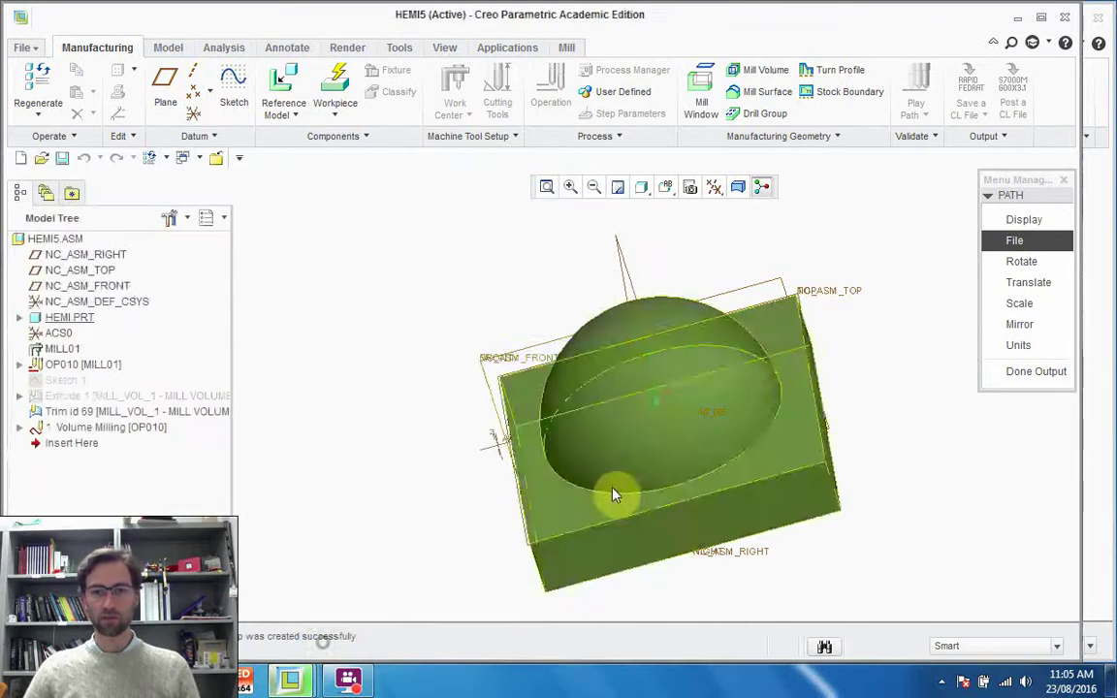
left_click(1035, 371)
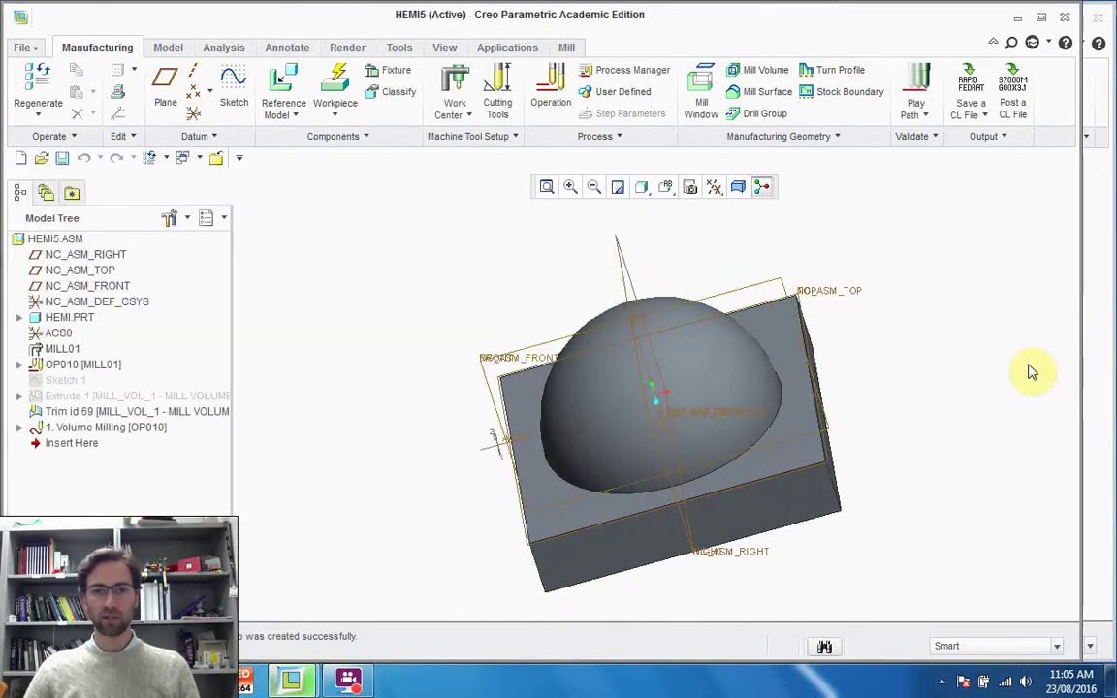